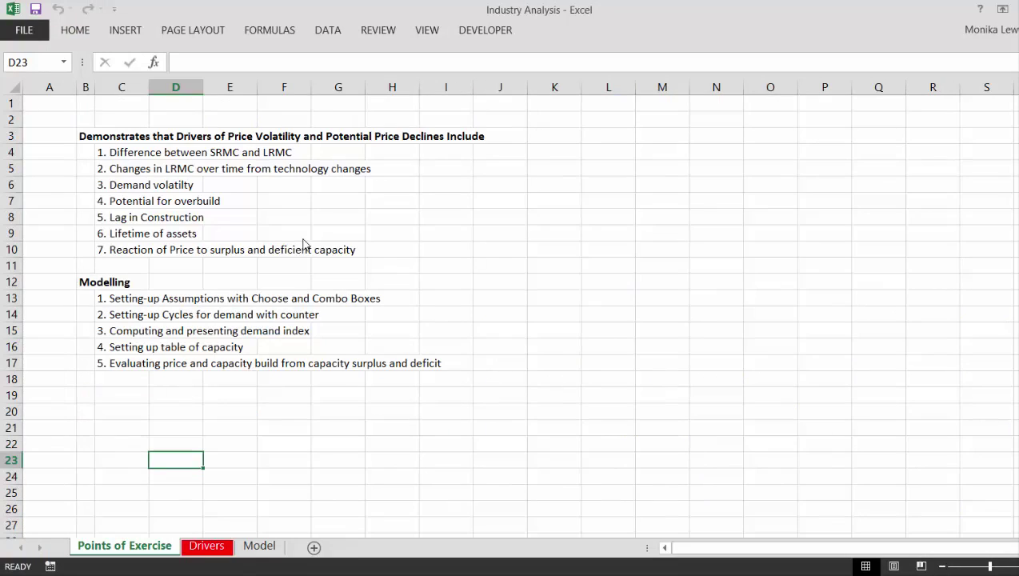
Go through the listed price volatility drivers from the difference between SRMC and LRMC down to potential for overbuild
left_click(106, 152)
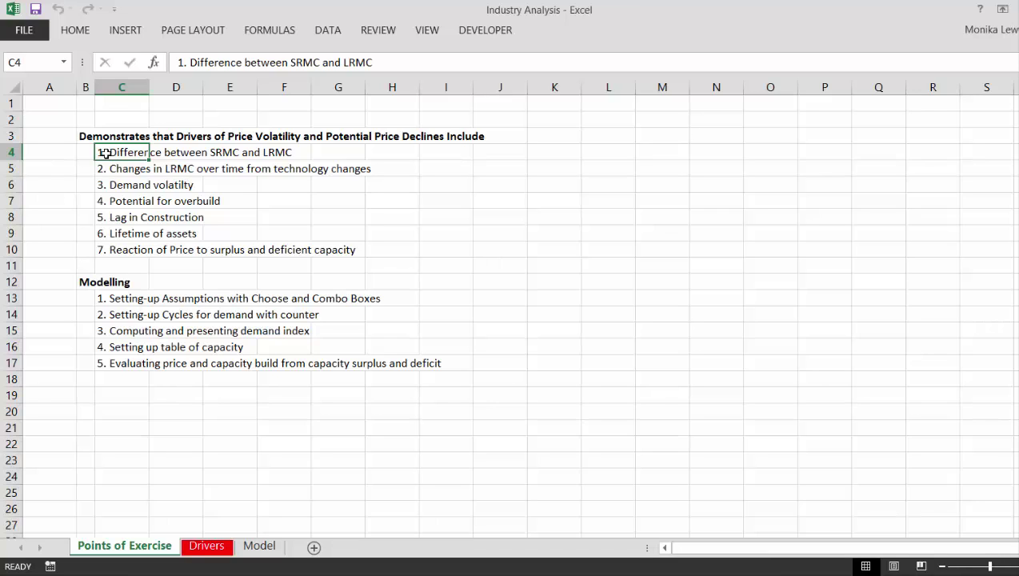
key("Down")
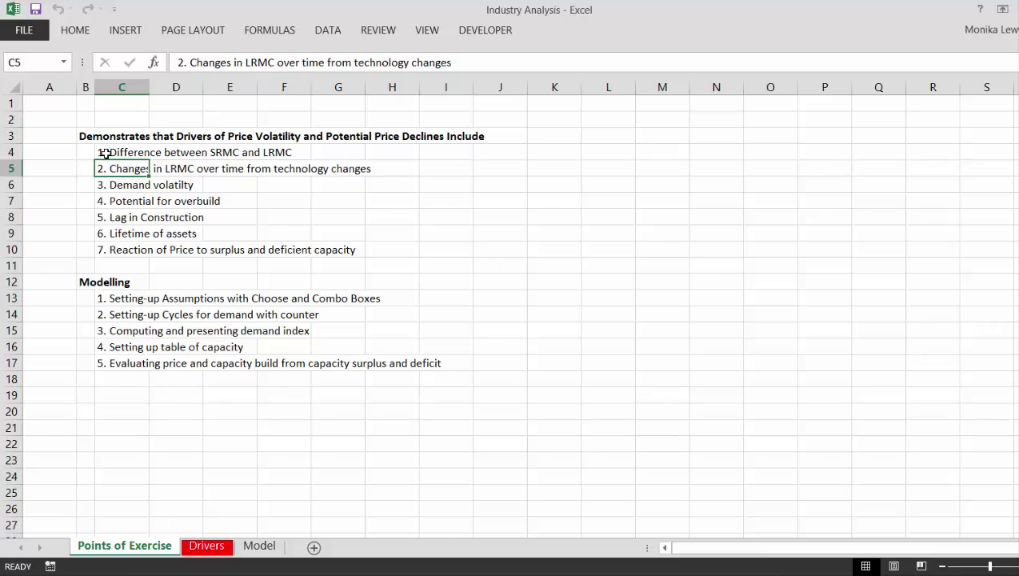
key("Down")
key("Up")
key("Down")
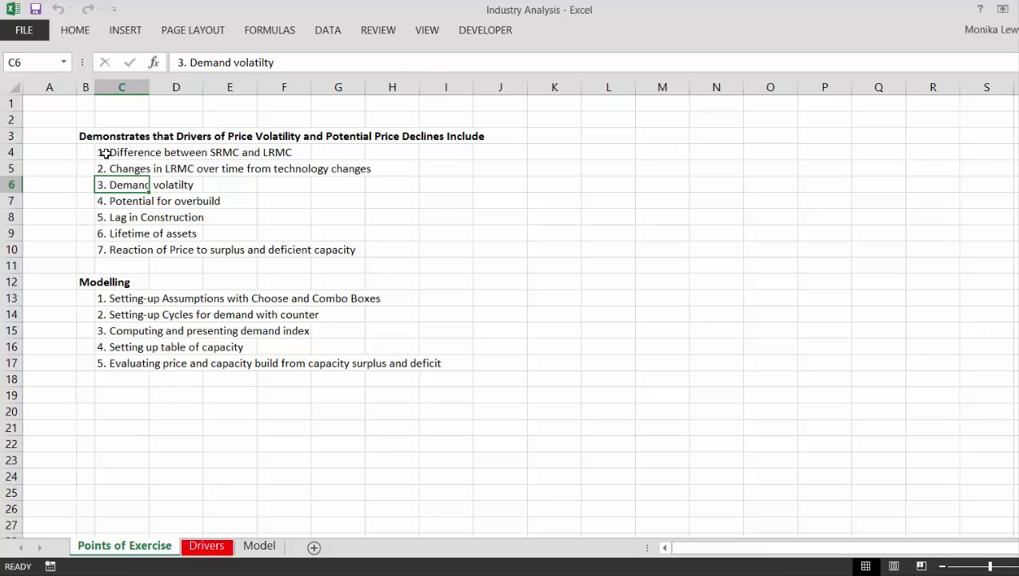
key("Down")
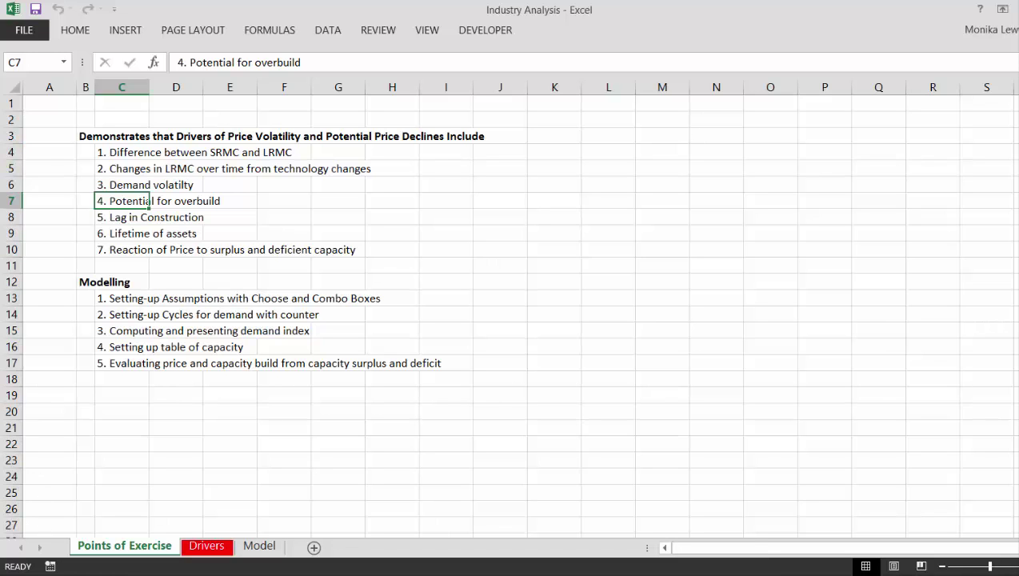
In File Explorer, open the folder "9. Stock Prices Download, Analyst Reports, Beta and Cost of Capital" within Courses, "Chapter 1. Models and Analysis"
mouse_move(48, 573)
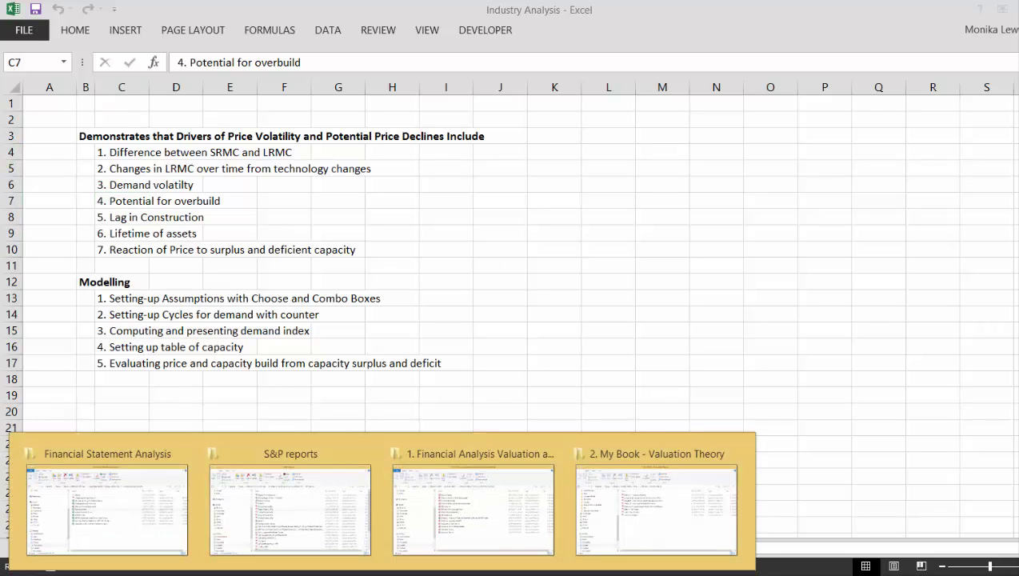
left_click(150, 542)
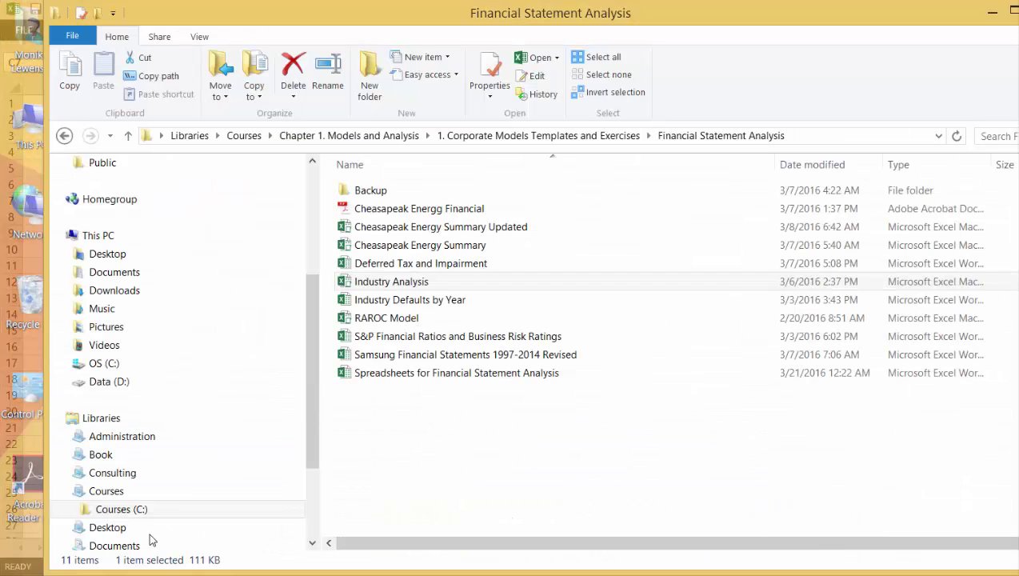
left_click(116, 510)
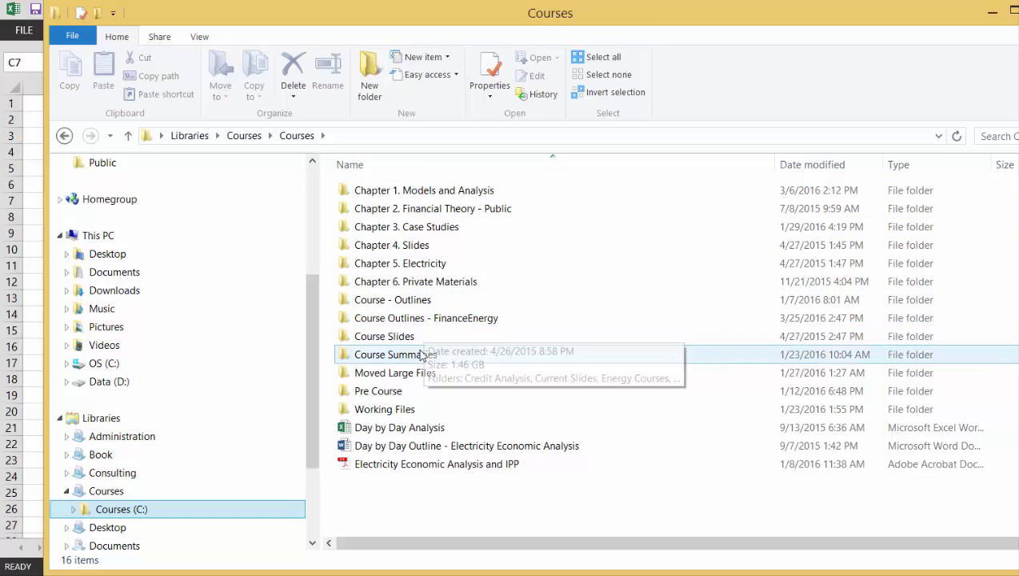
double_click(456, 191)
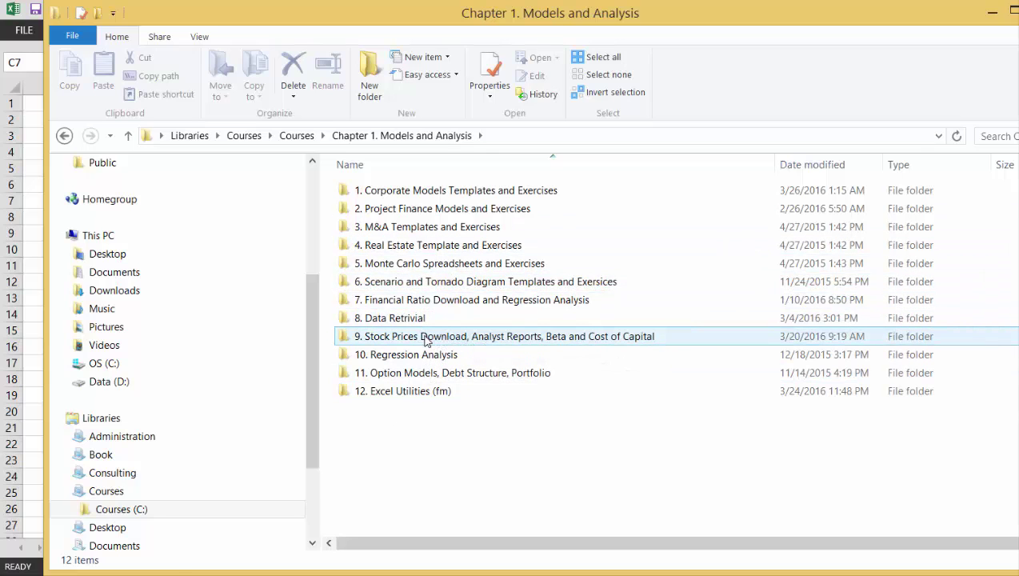
left_click(426, 340)
double_click(426, 341)
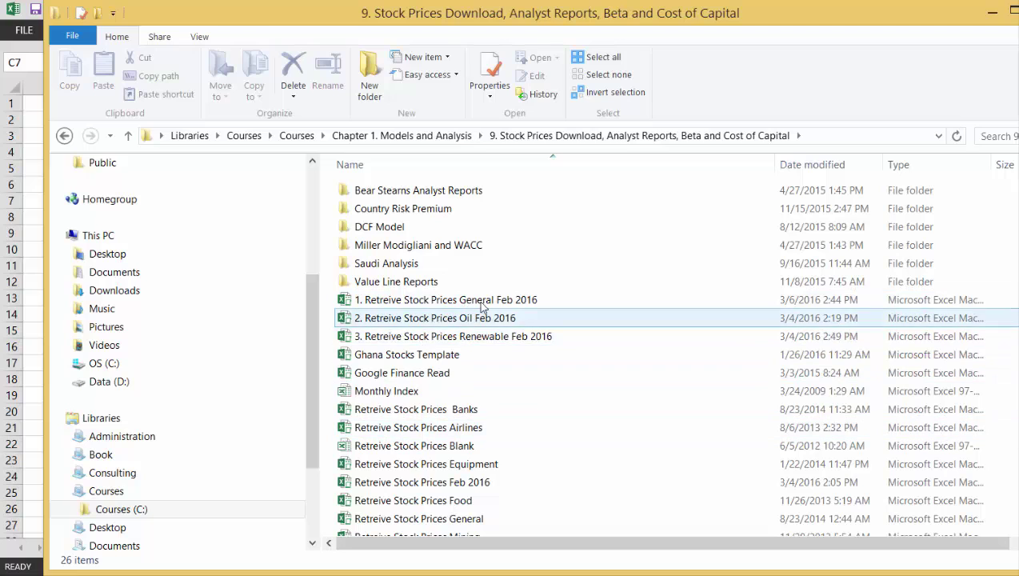
Open the workbook "1. Retreive Stock Prices General Feb 2016" and continue past its introduction
left_click(432, 303)
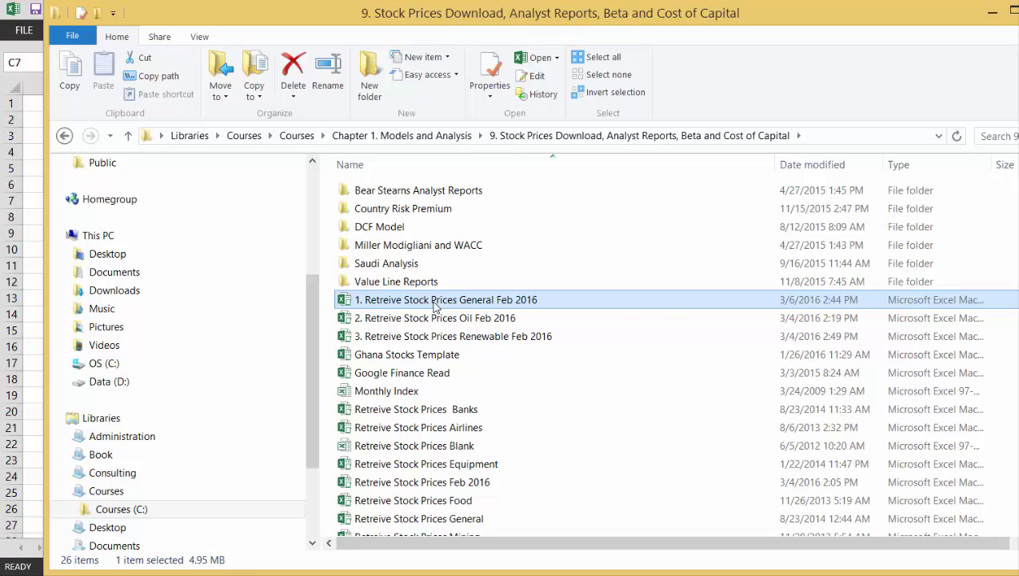
double_click(432, 303)
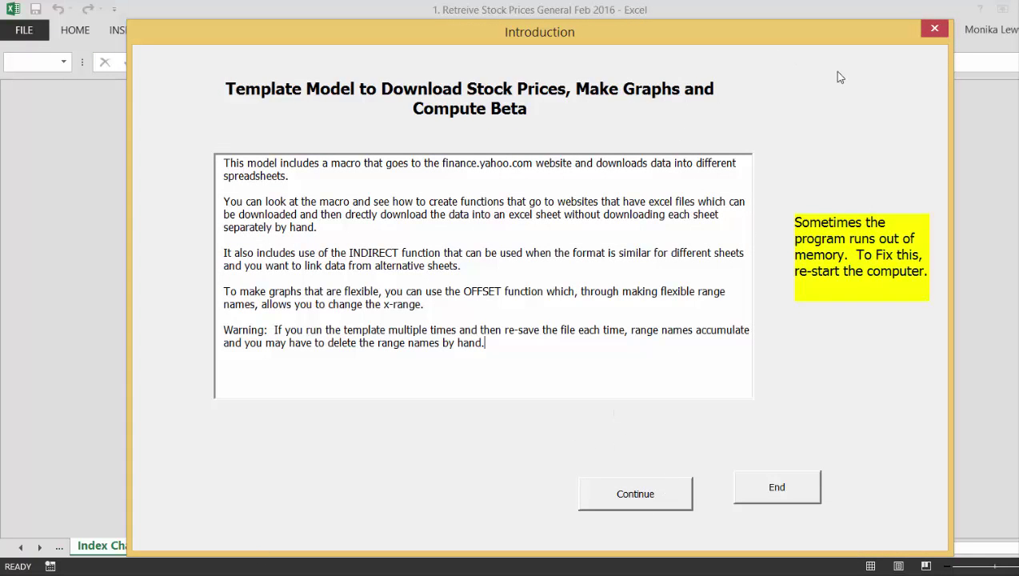
left_click(635, 494)
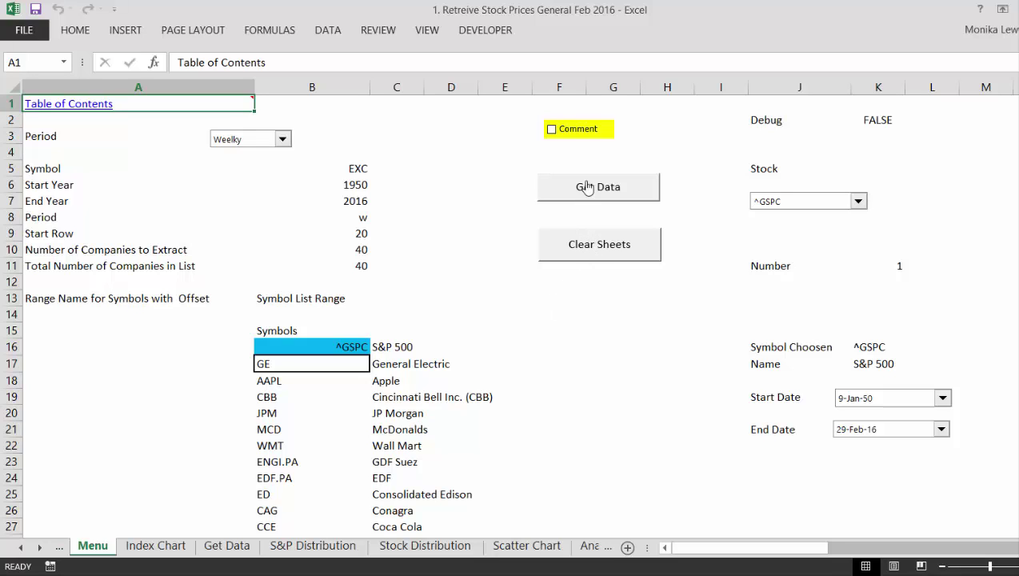
Look through the list of stock symbols and company names on the Menu sheet and return to its first row
key("Down")
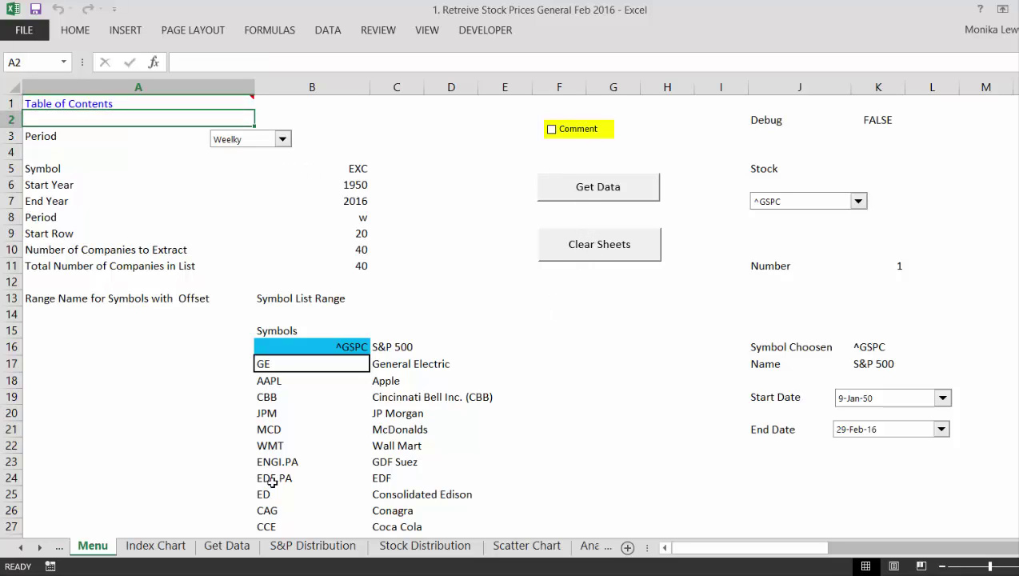
key("Down")
key("Down")
key("Down")
key("Down")
key("Down")
key("Down")
key("Down")
key("Down")
key("Down")
key("Down")
key("Down")
key("Down")
key("Down")
key("Down")
key("Down")
key("Down")
key("Down")
key("Down")
key("Down")
key("Down")
key("Down")
key("Down")
key("Down")
key("Down")
key("Down")
key("Down")
key("Down")
key("Down")
key("Down")
key("Down")
key("Down")
key("Down")
key("Down")
key("Down")
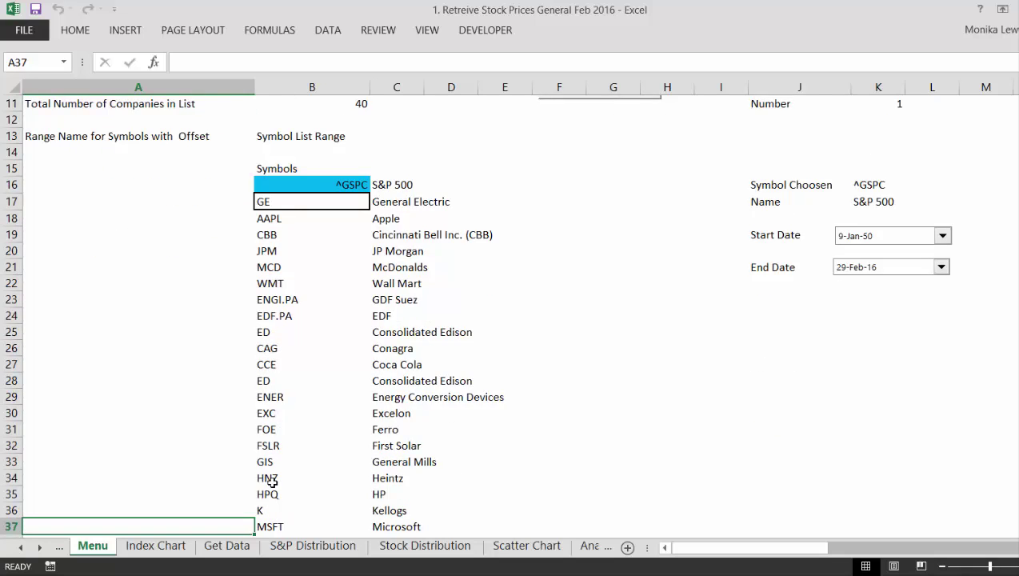
key("Up")
key("Up")
key("Up")
key("Up")
key("Up")
key("Up")
key("Up")
key("Up")
key("Right")
key("Up")
key("Up")
key("Up")
key("Up")
key("Up")
key("Up")
key("Up")
key("Up")
key("Up")
key("Up")
key("Up")
key("Up")
key("Up")
key("Up")
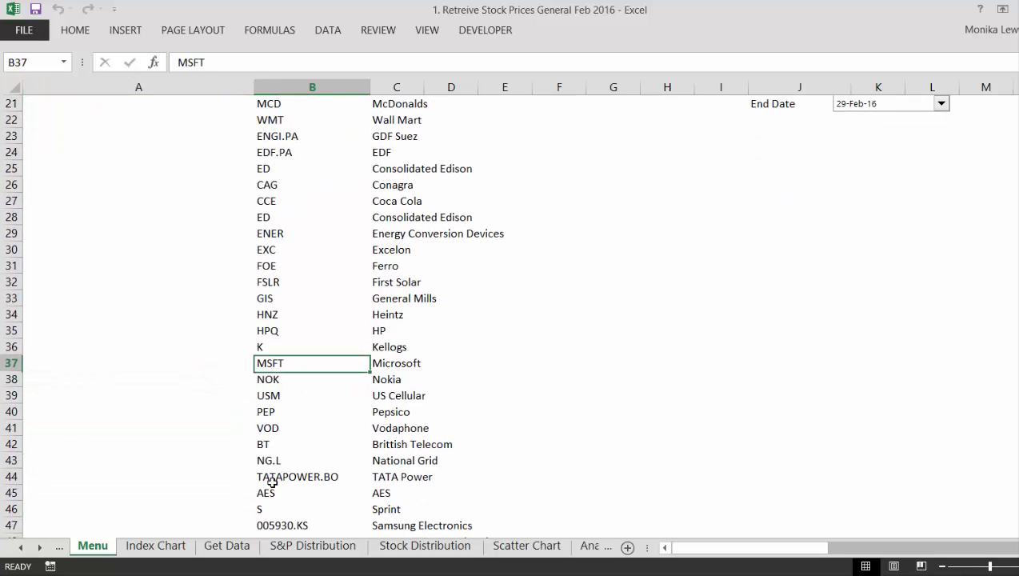
key("Up")
key("Up")
key("Up")
key("Up")
key("Up")
key("Up")
key("Up")
key("Up")
key("Up")
key("Up")
key("Up")
key("Up")
key("Up")
key("Up")
key("Up")
key("Up")
key("Up")
key("Up")
key("Up")
key("Up")
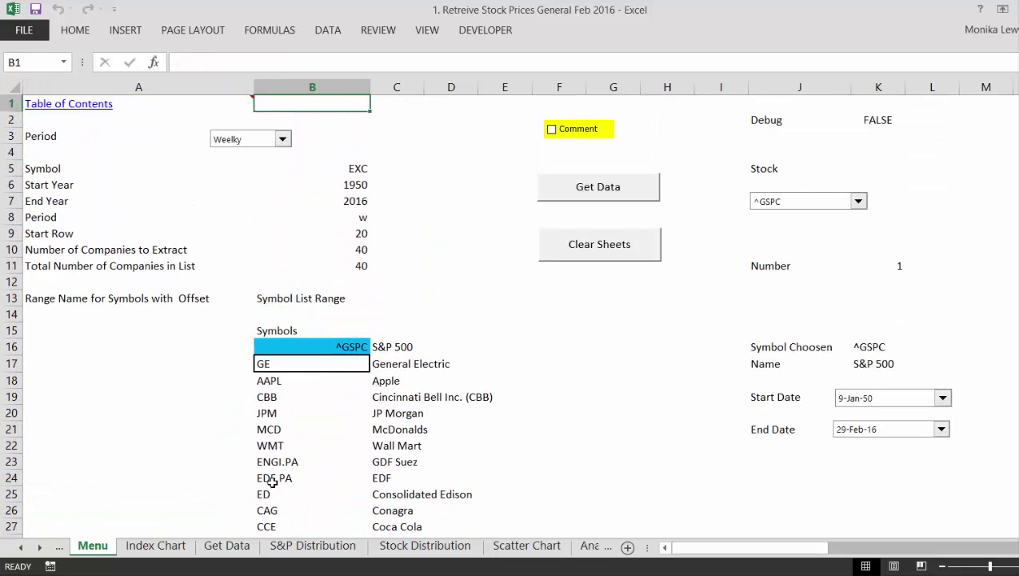
Show Nokia against the S&P 500 in the chart on the Index Chart sheet
key("ctrl+Page_Down")
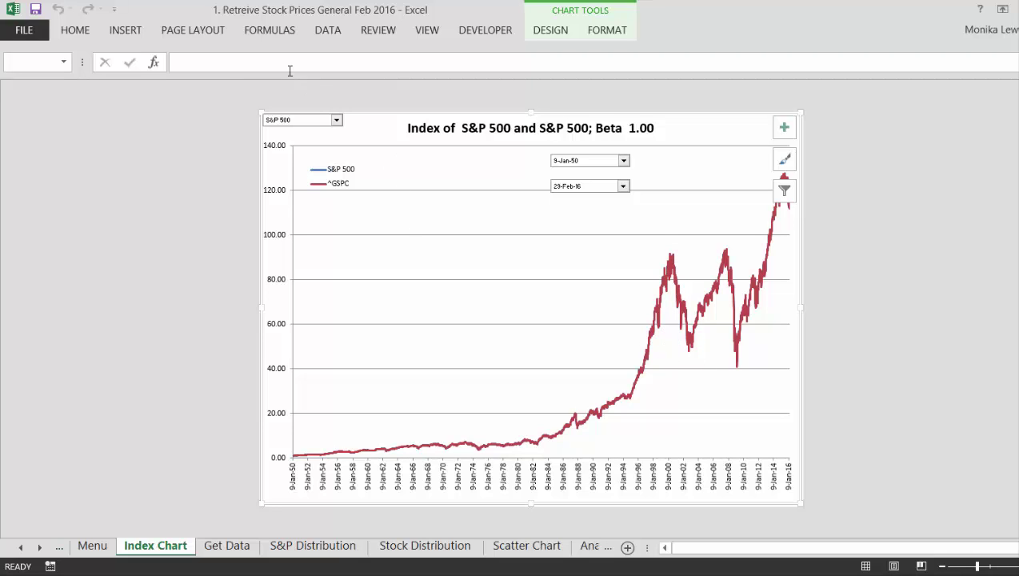
left_click(337, 120)
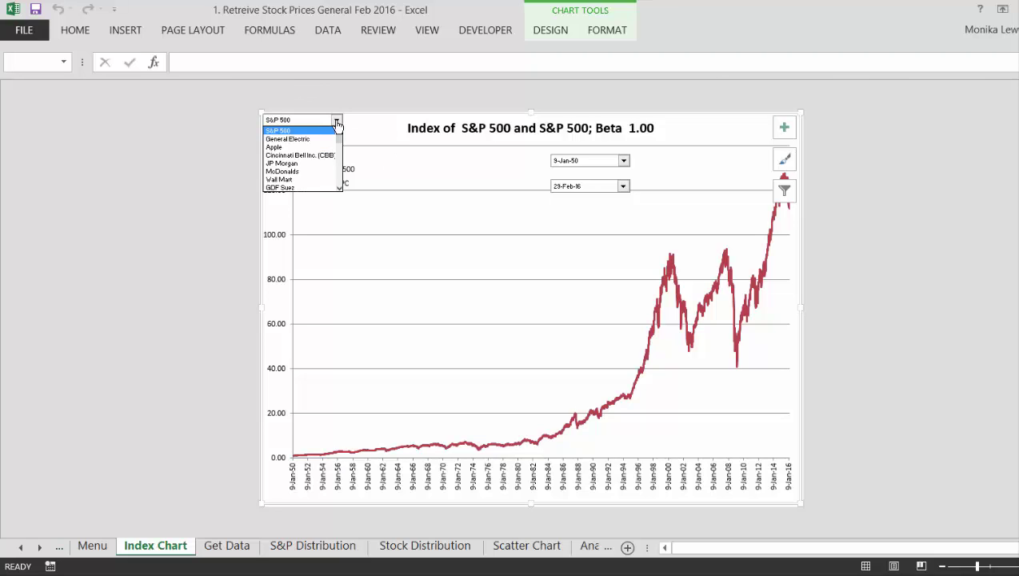
key("Down")
key("Down")
key("Down")
key("Down")
key("Down")
key("Down")
key("Down")
key("Down")
key("Down")
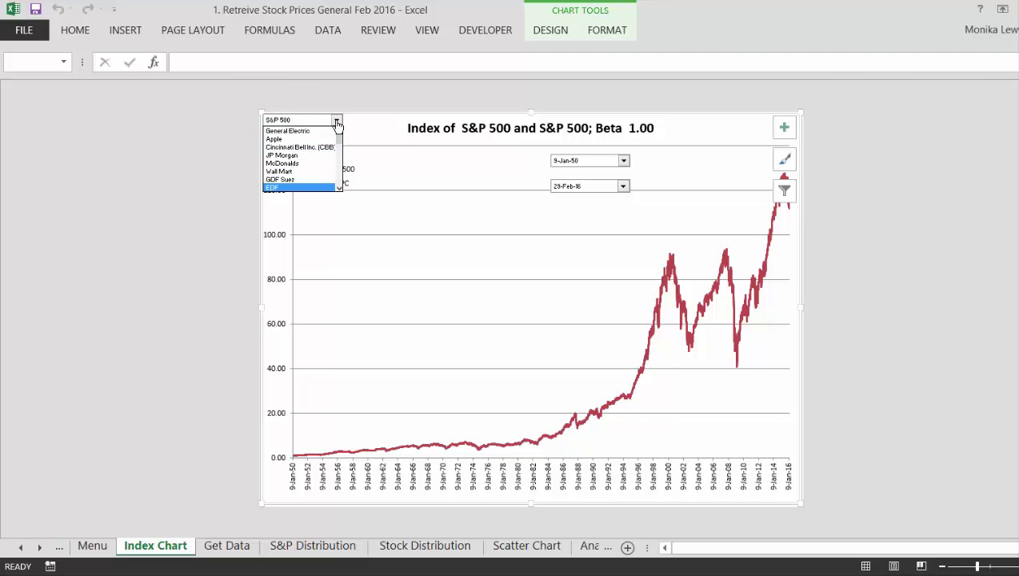
key("Down")
key("Down")
key("Down")
key("Down")
key("Down")
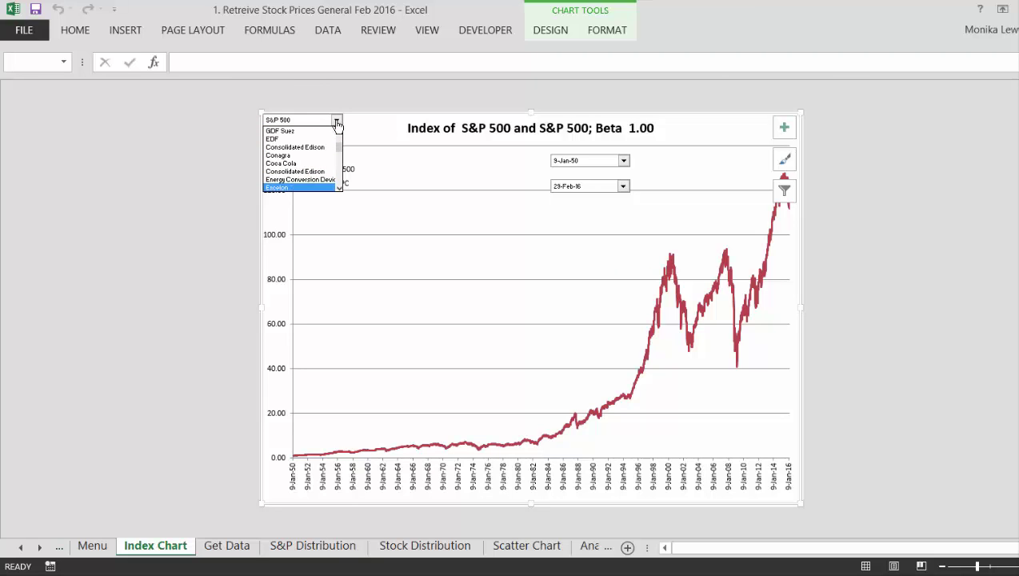
key("Down")
key("Down")
key("Down")
key("Down")
key("Down")
key("Down")
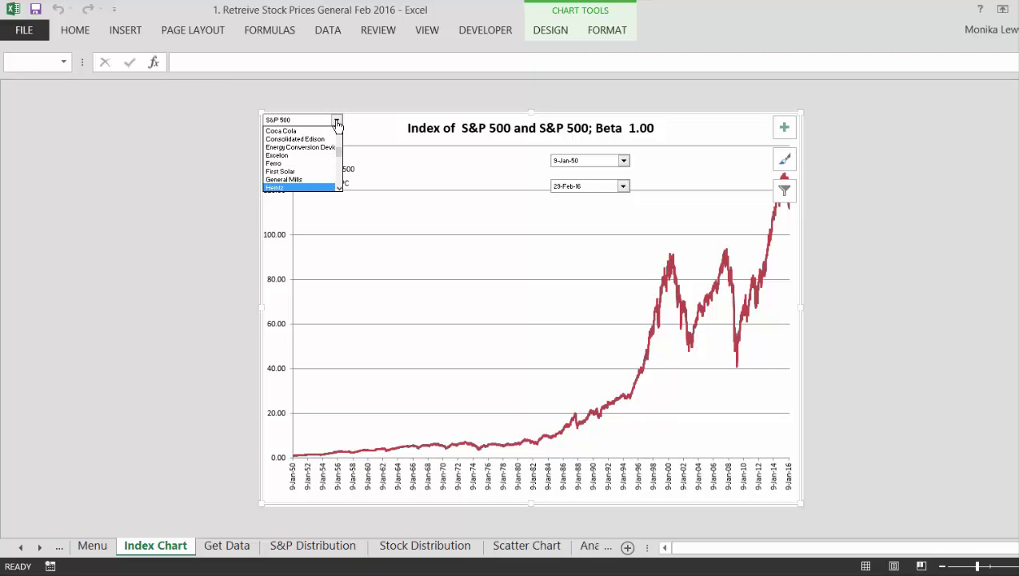
key("Down")
key("Down")
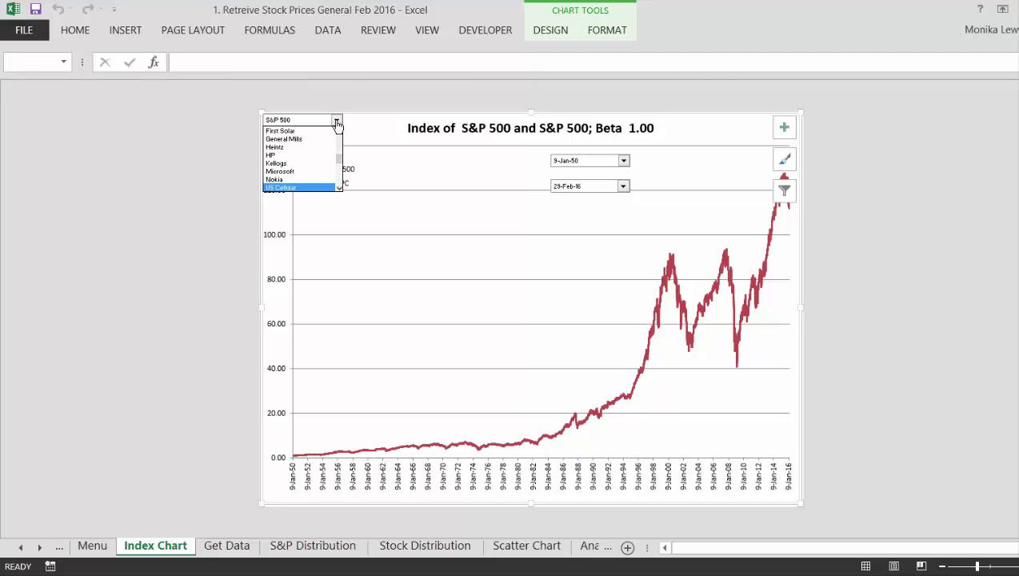
left_click(336, 121)
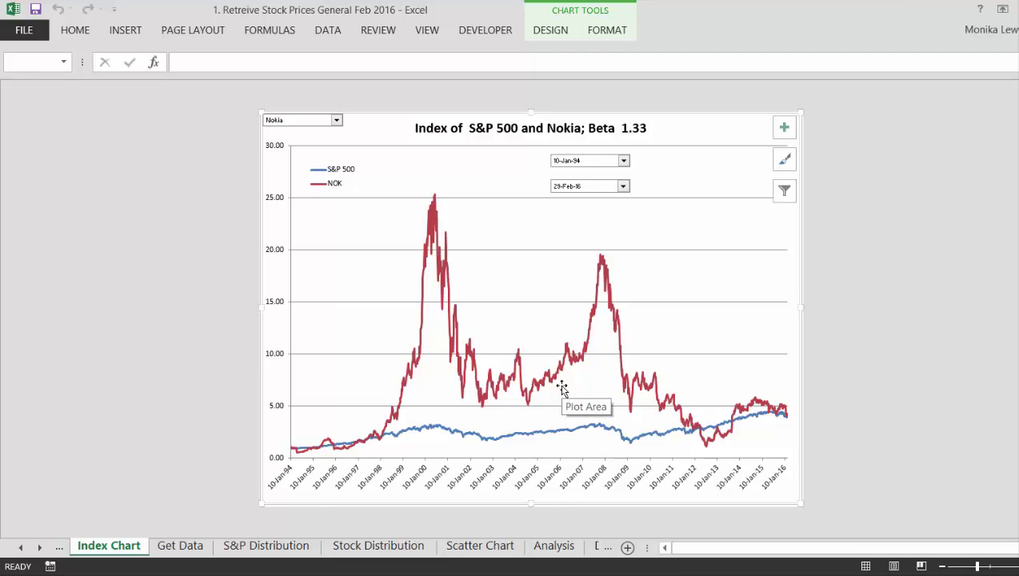
Look through the distribution, analysis and individual stock price sheets as far as WMT and back to the Get Data sheet
key("ctrl+Page_Down")
key("ctrl+Page_Down")
key("ctrl+Page_Down")
key("ctrl+Page_Down")
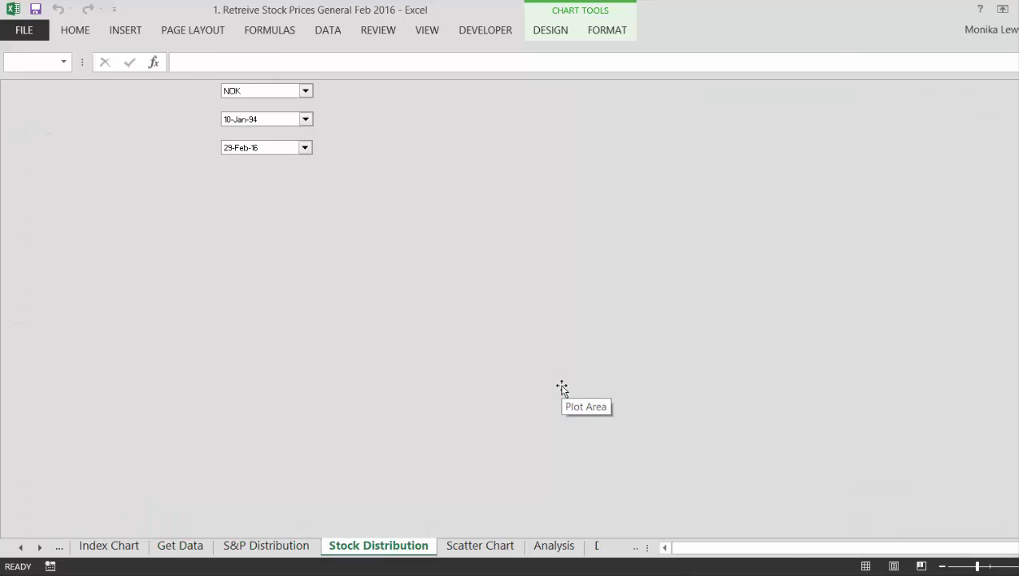
key("ctrl+Page_Down")
key("ctrl+Page_Down")
key("ctrl+Page_Down")
key("ctrl+Page_Down")
key("ctrl+Page_Down")
key("ctrl+Page_Down")
key("ctrl+Page_Down")
key("ctrl+Page_Down")
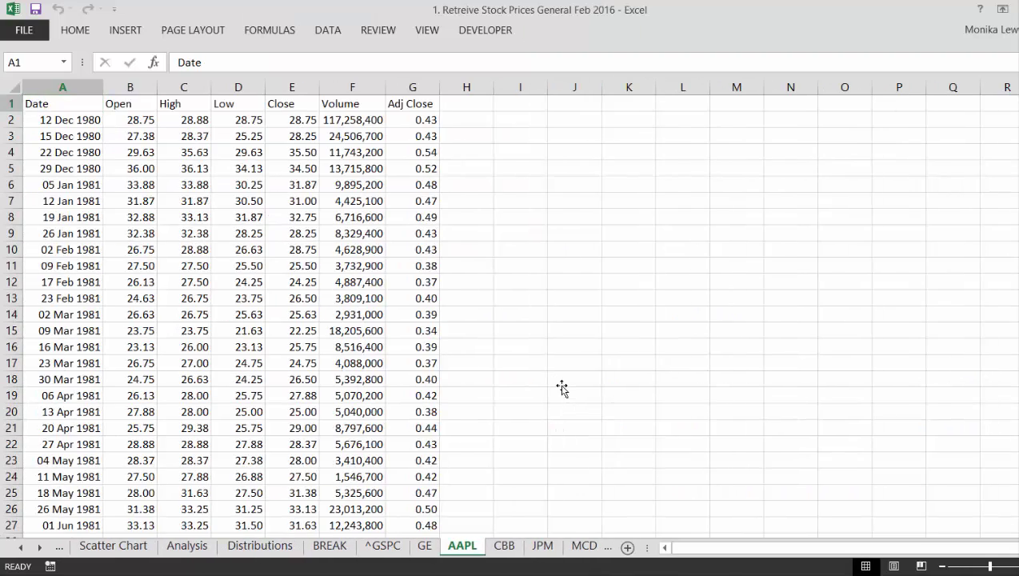
key("ctrl+Page_Down")
key("ctrl+Page_Down")
key("ctrl+Page_Down")
key("ctrl+Page_Up")
key("ctrl+Page_Up")
key("ctrl+Page_Up")
key("ctrl+Page_Up")
key("ctrl+Page_Up")
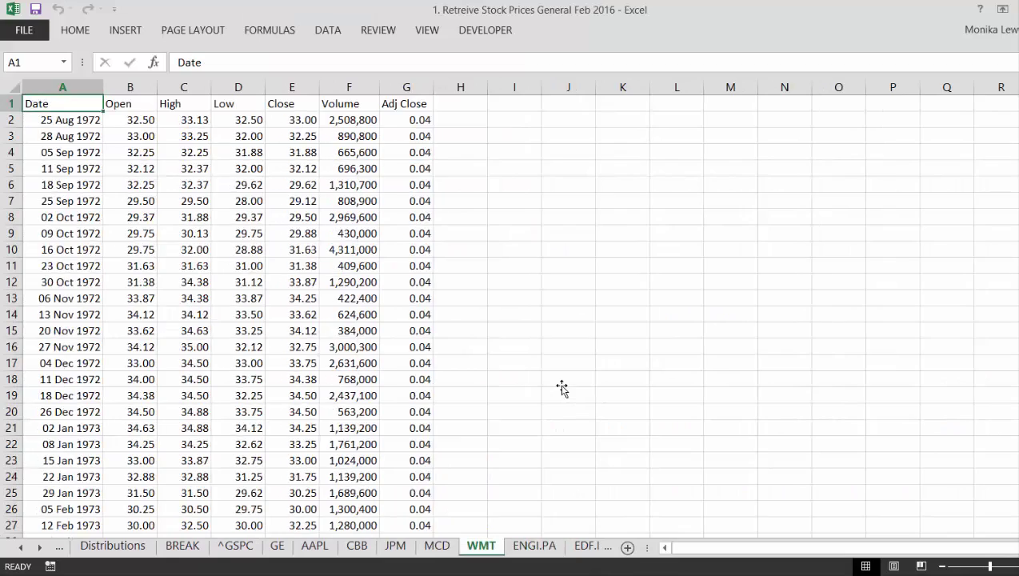
key("ctrl+Page_Up")
key("ctrl+Page_Up")
key("ctrl+Page_Up")
key("ctrl+Page_Up")
key("ctrl+Page_Up")
key("ctrl+Page_Up")
key("ctrl+Page_Up")
key("ctrl+Page_Up")
key("ctrl+Page_Up")
key("ctrl+Page_Up")
key("ctrl+Page_Up")
key("ctrl+Page_Up")
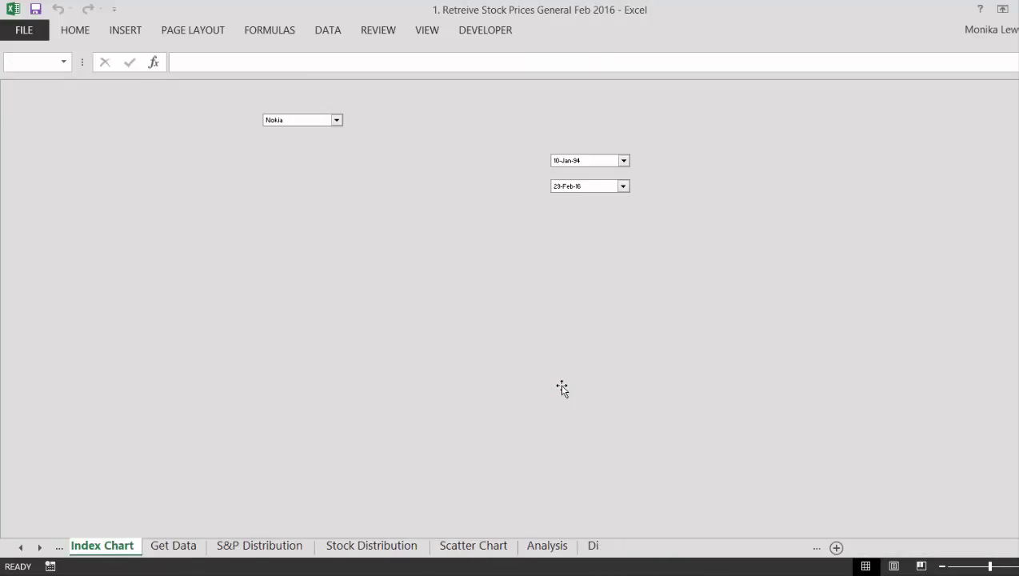
key("ctrl+Page_Down")
key("ctrl+Page_Down")
key("ctrl+Page_Down")
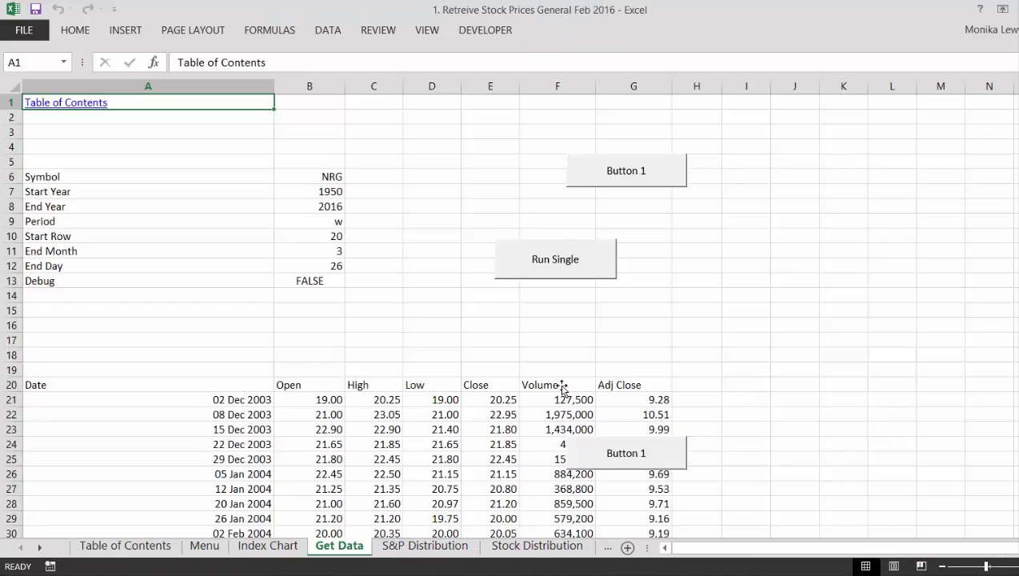
Return to the Index Chart sheet and compare US Cellular and finally Vodaphone with the S&P 500
key("ctrl+Page_Up")
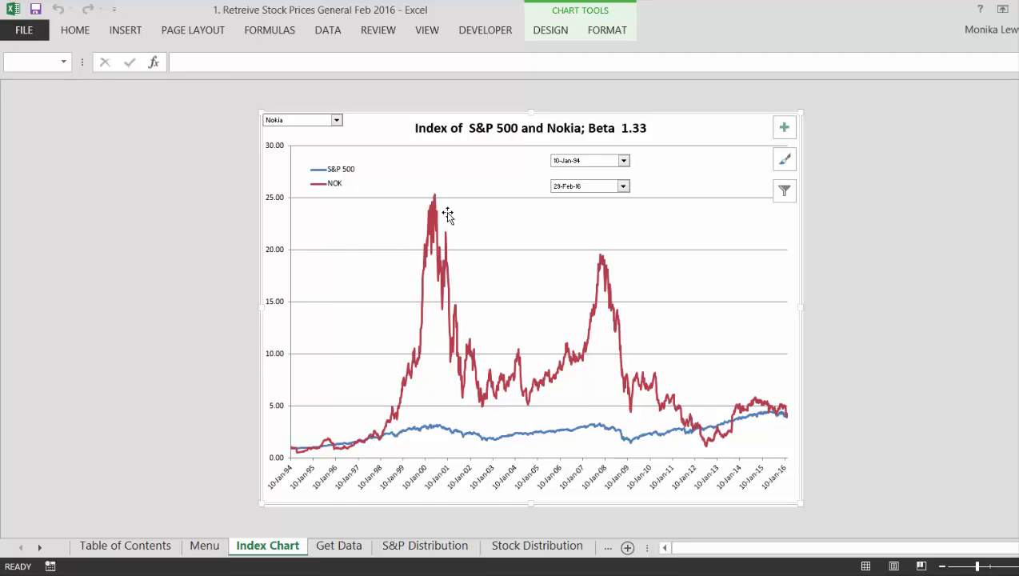
left_click(337, 121)
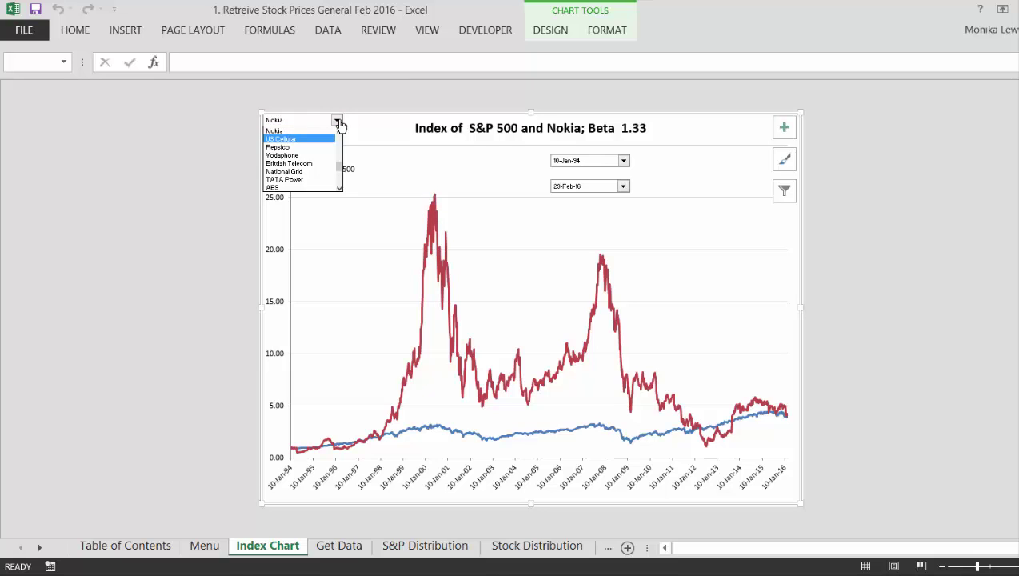
left_click(337, 122)
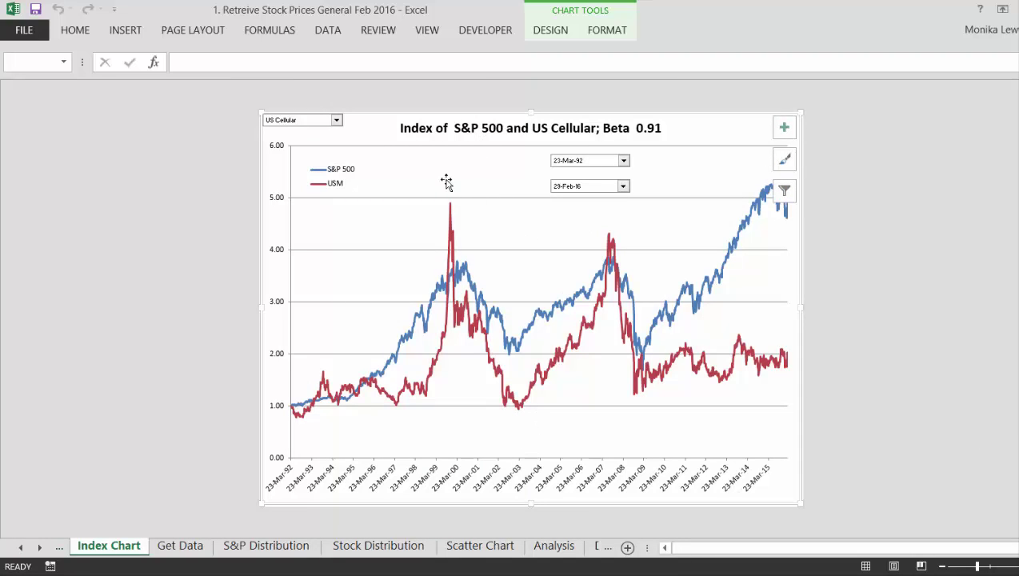
left_click(336, 121)
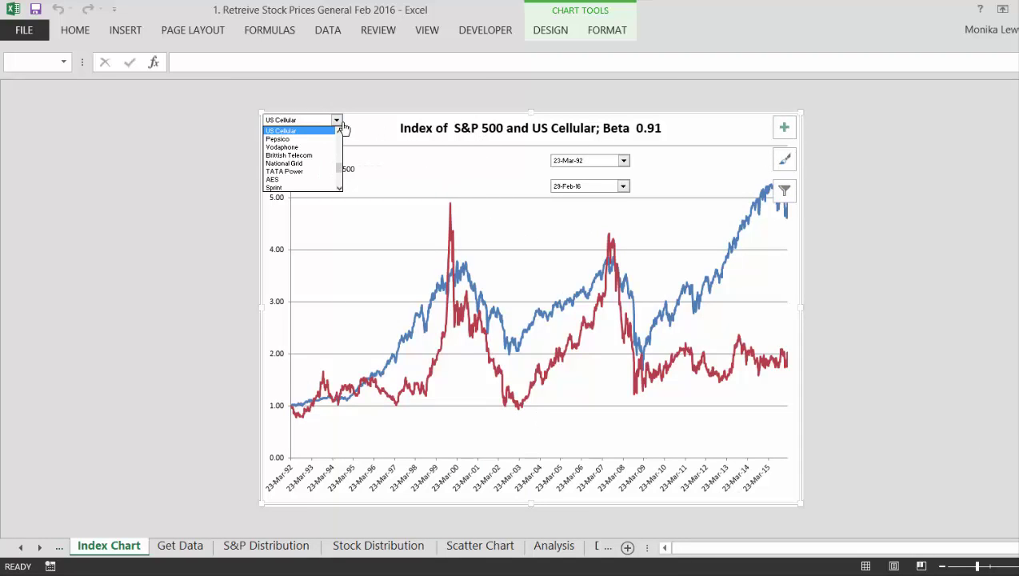
key("Down")
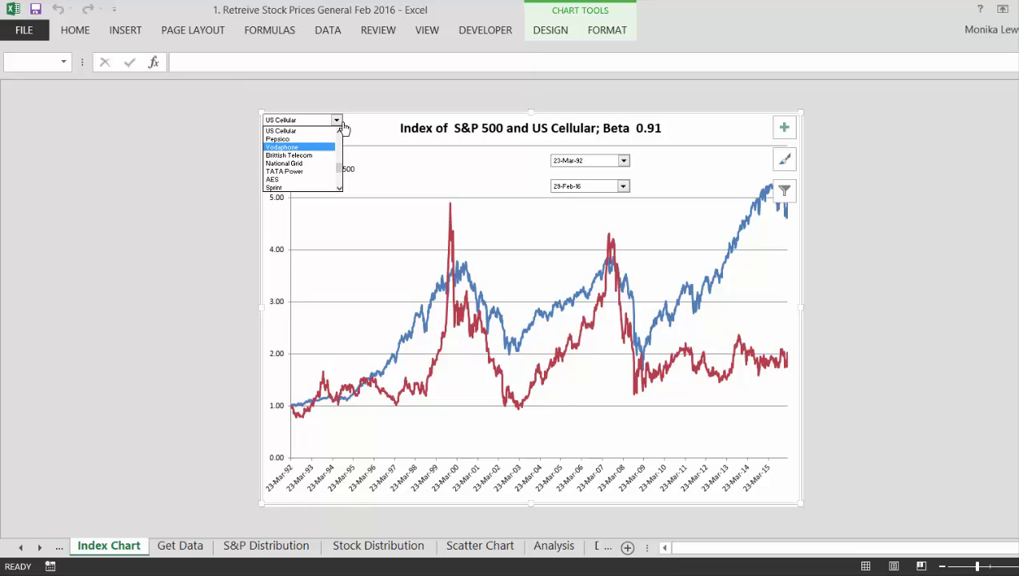
key("Return")
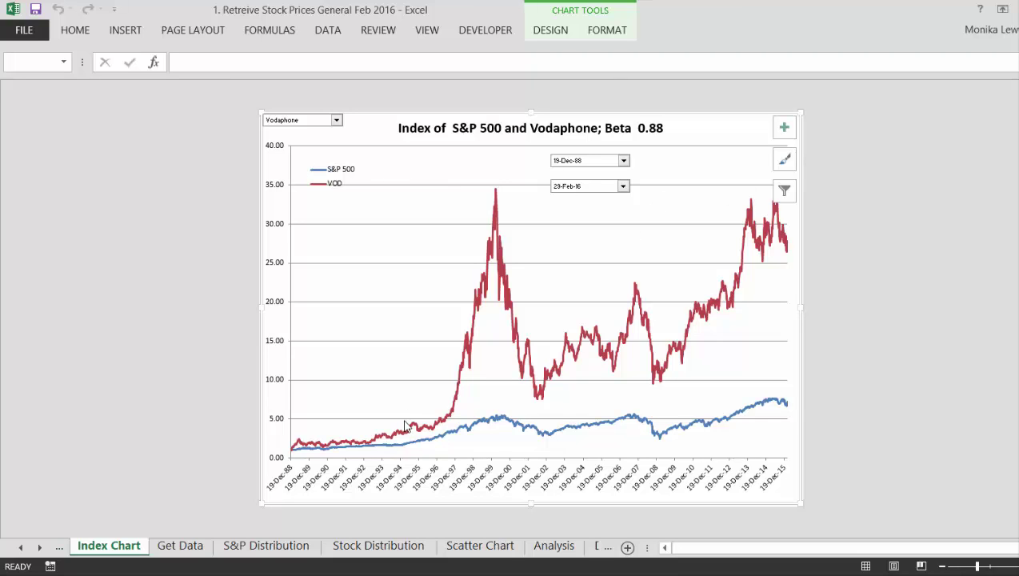
Show Brittish Telecom and finally Sprint against the S&P 500 in the chart on the Index Chart sheet
left_click(337, 120)
left_click(336, 120)
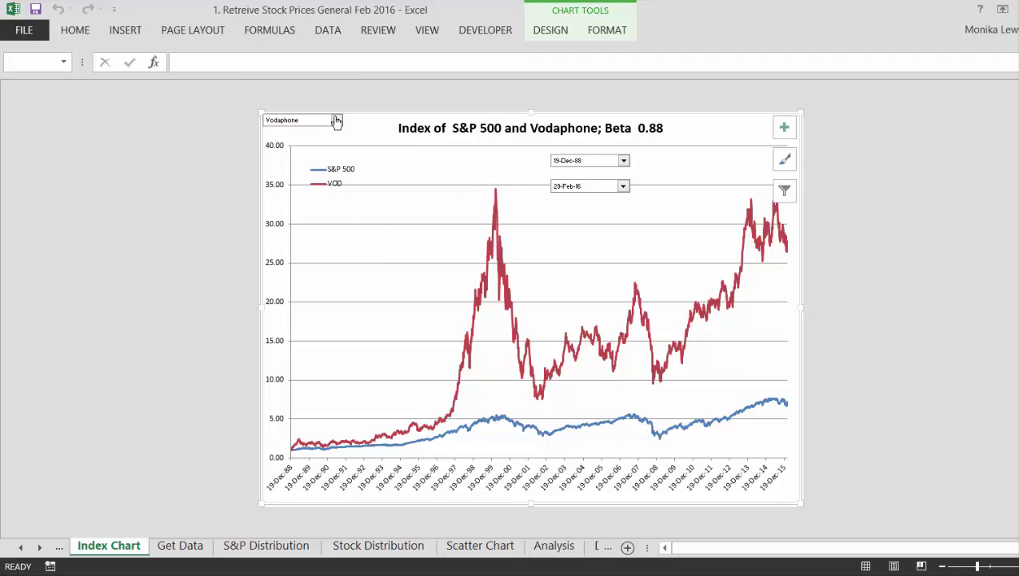
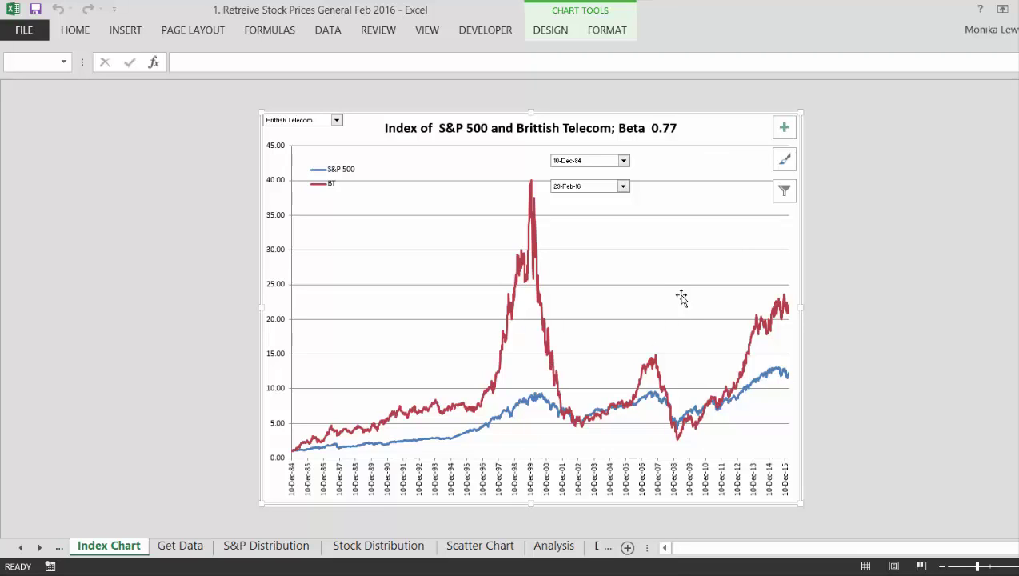
left_click(337, 122)
key("Down")
key("Down")
key("Down")
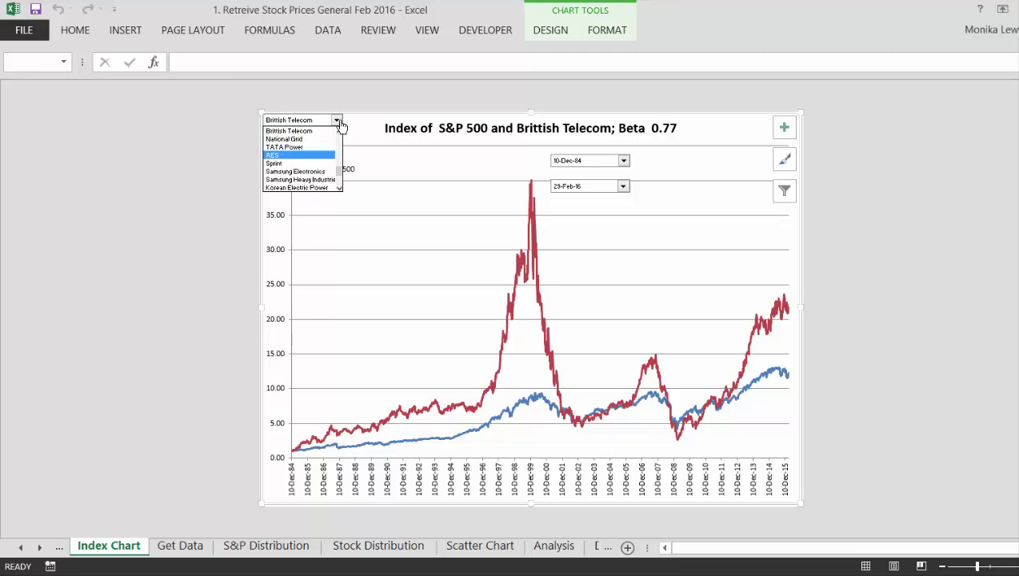
key("Return")
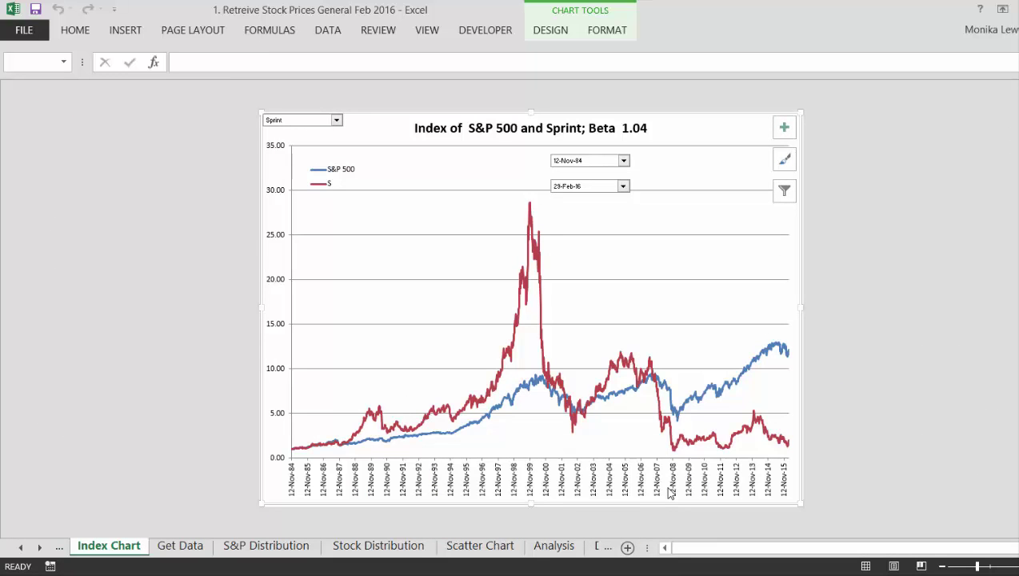
Look at the S&P Distribution sheet and its list of start dates, and return to the Index Chart sheet
key("ctrl+Page_Down")
key("ctrl+Page_Down")
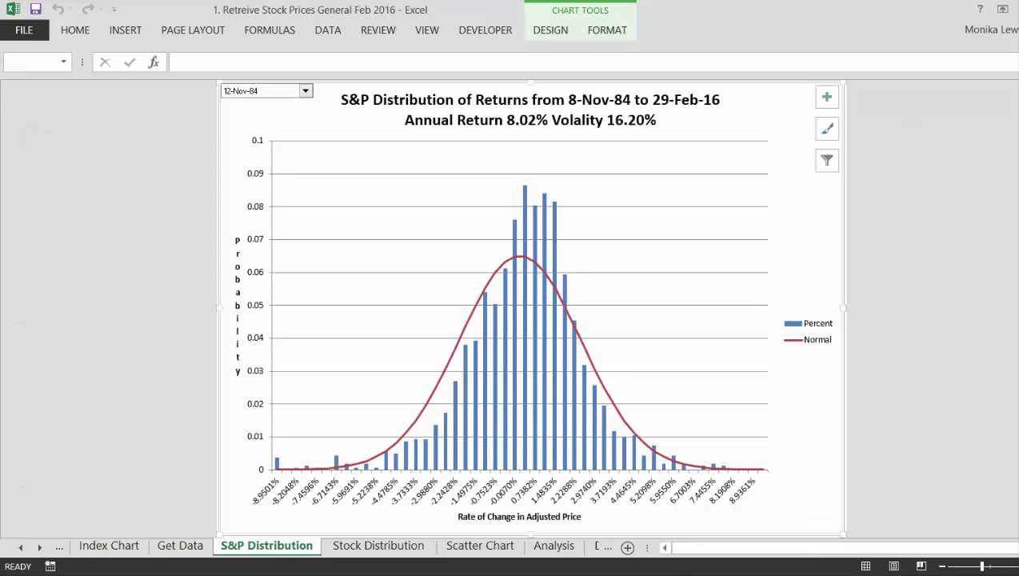
left_click(305, 92)
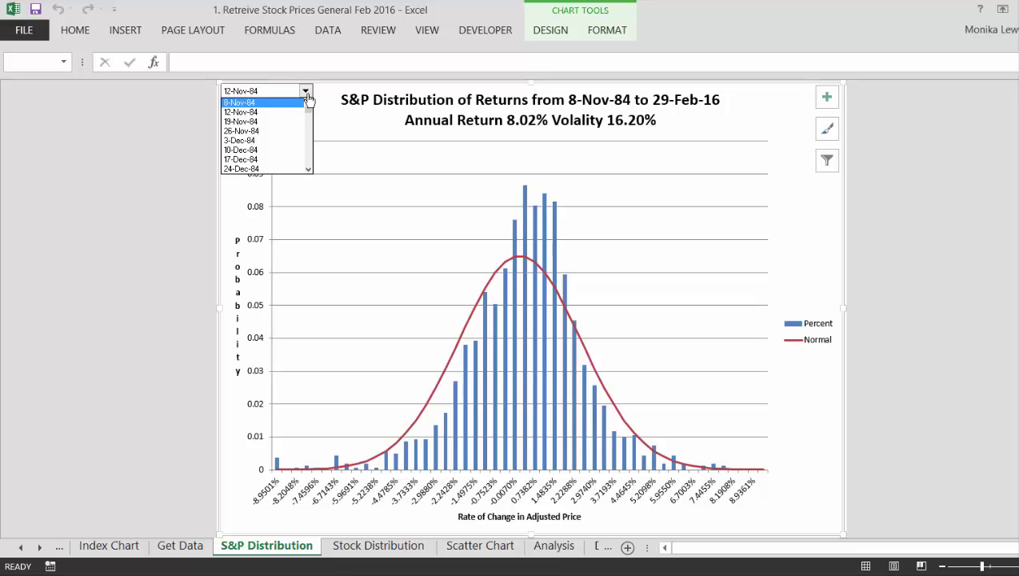
left_click(2, 251)
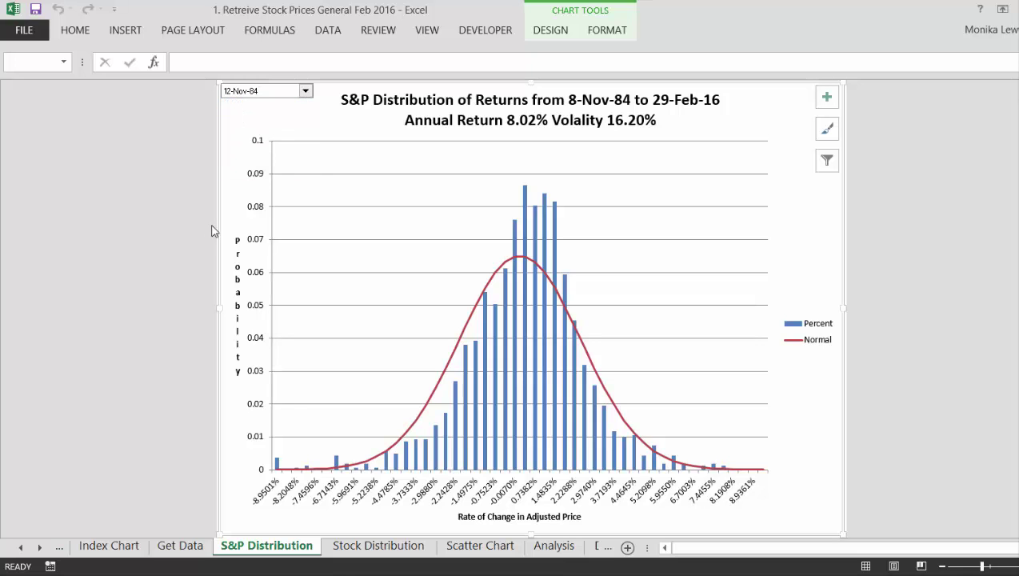
key("ctrl+Page_Up")
key("ctrl+Page_Up")
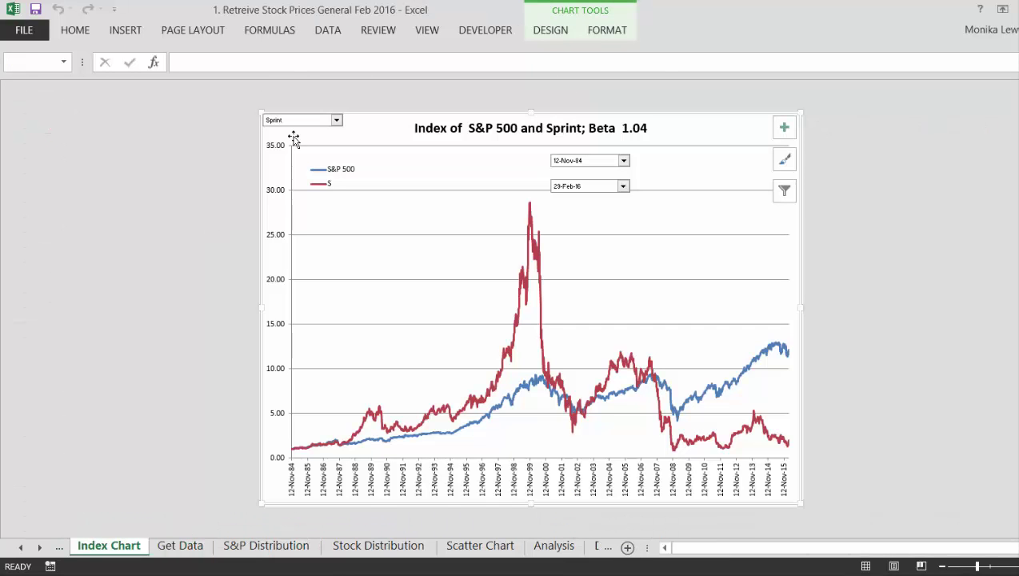
Choose the S&P 500 as the stock in the index chart and view its distribution of returns on the S&P Distribution sheet
left_click(336, 120)
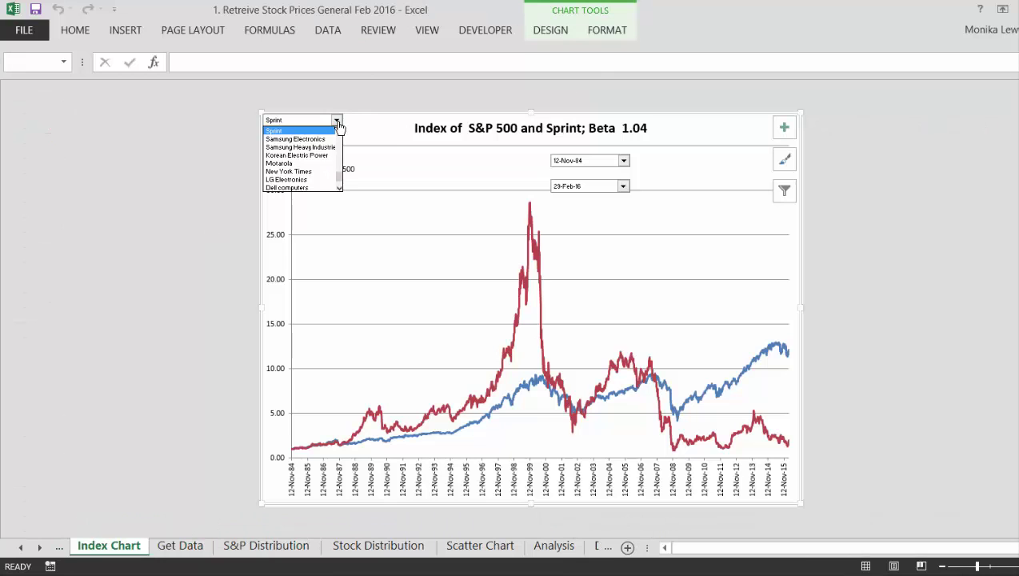
scroll(339, 126, "down", 10)
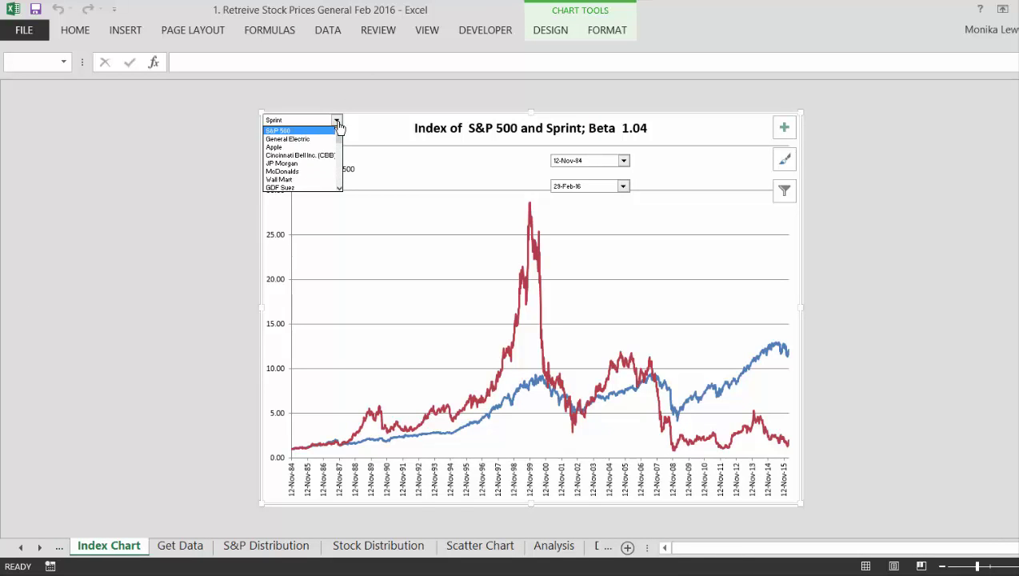
left_click(337, 121)
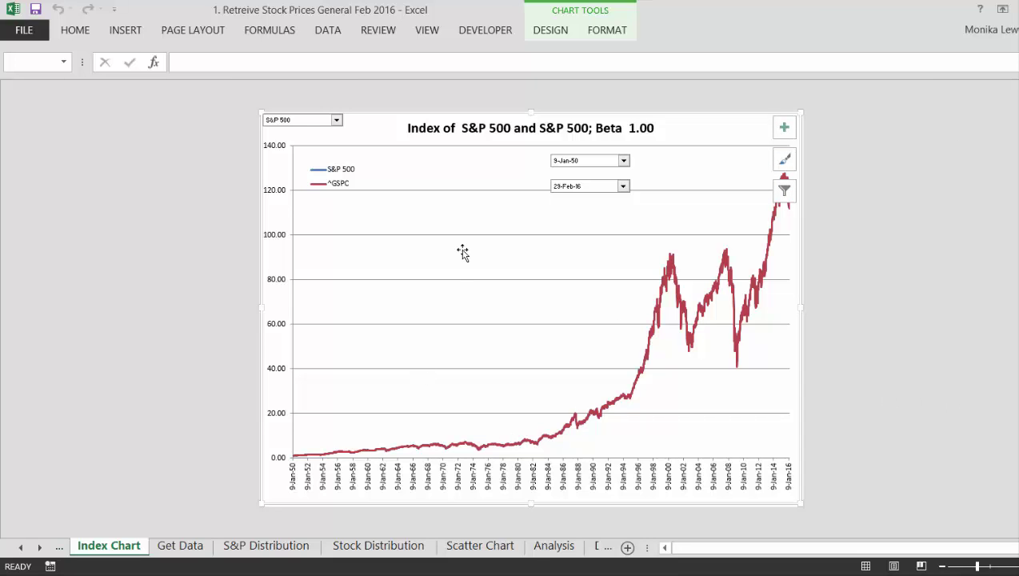
key("ctrl+Page_Down")
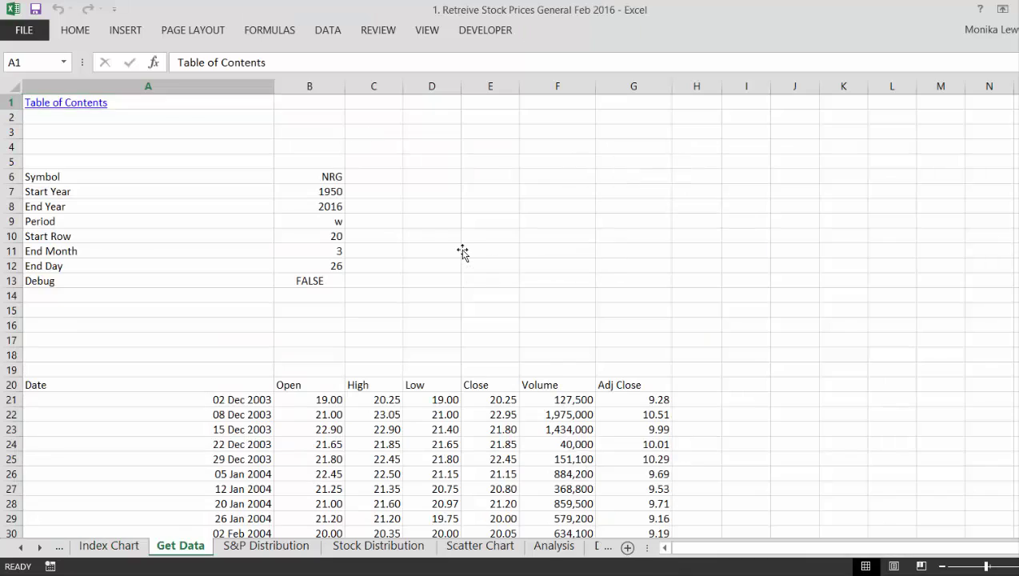
key("ctrl+Page_Down")
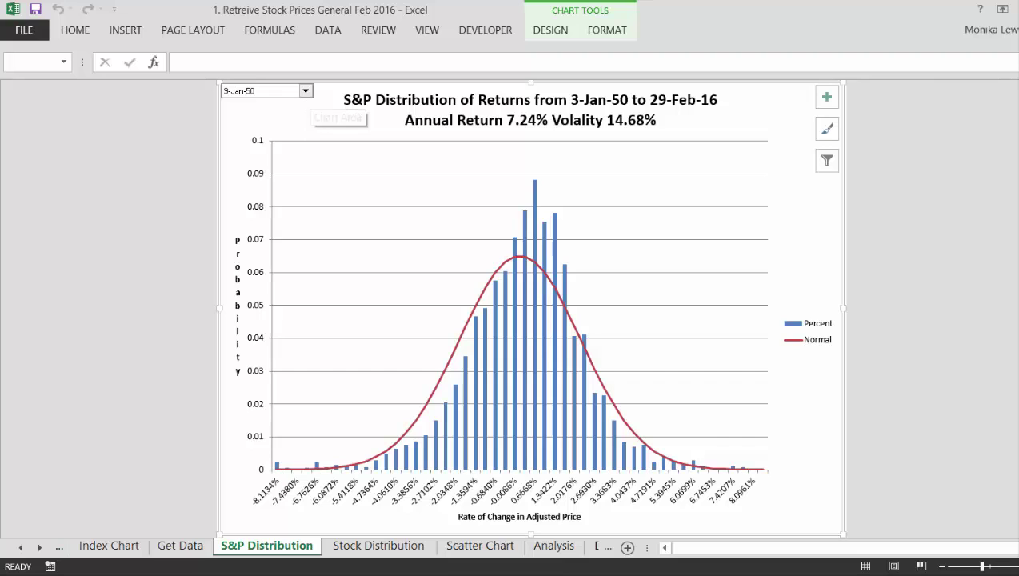
Show General Electric in the index chart and view its returns on the Stock Distribution sheet
left_click(128, 546)
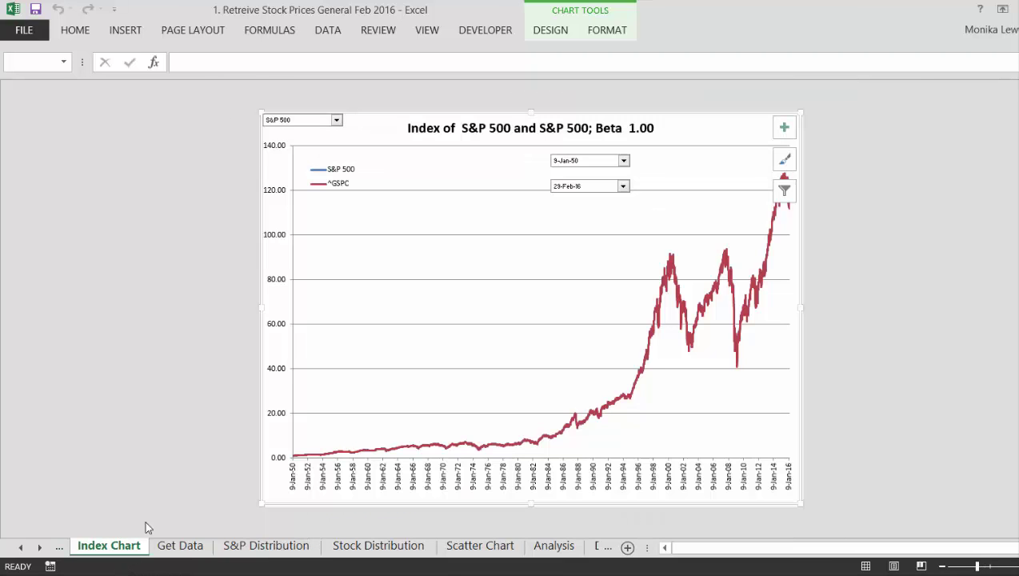
left_click(337, 119)
left_click(323, 144)
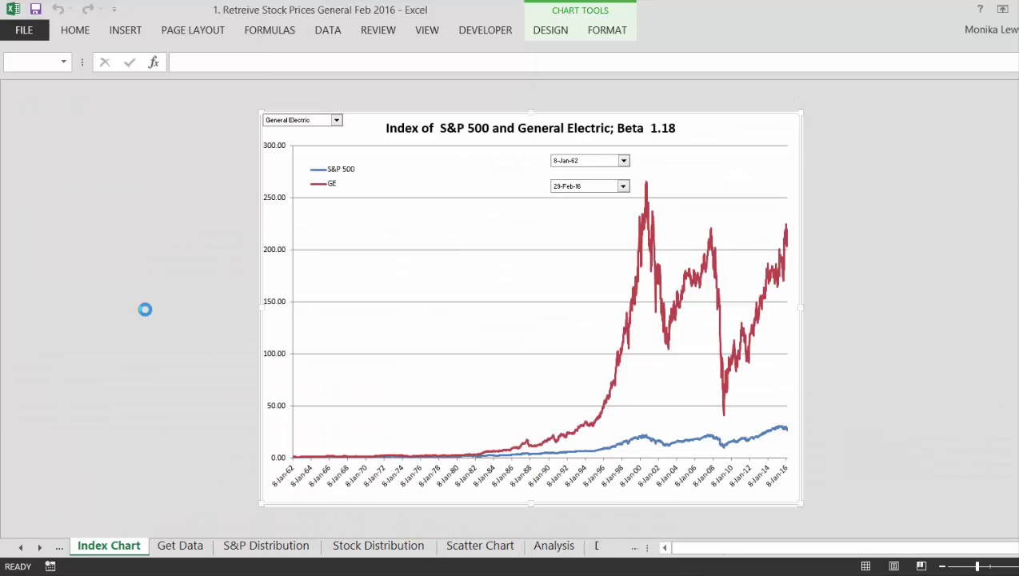
left_click(336, 549)
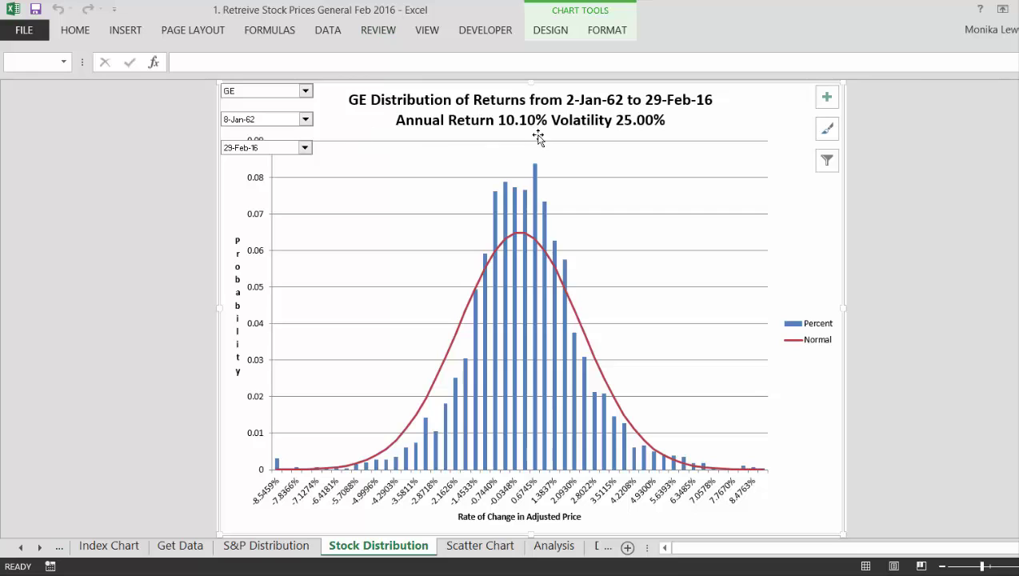
Show the distribution of returns for ED on the Stock Distribution sheet
left_click(306, 91)
key("Up")
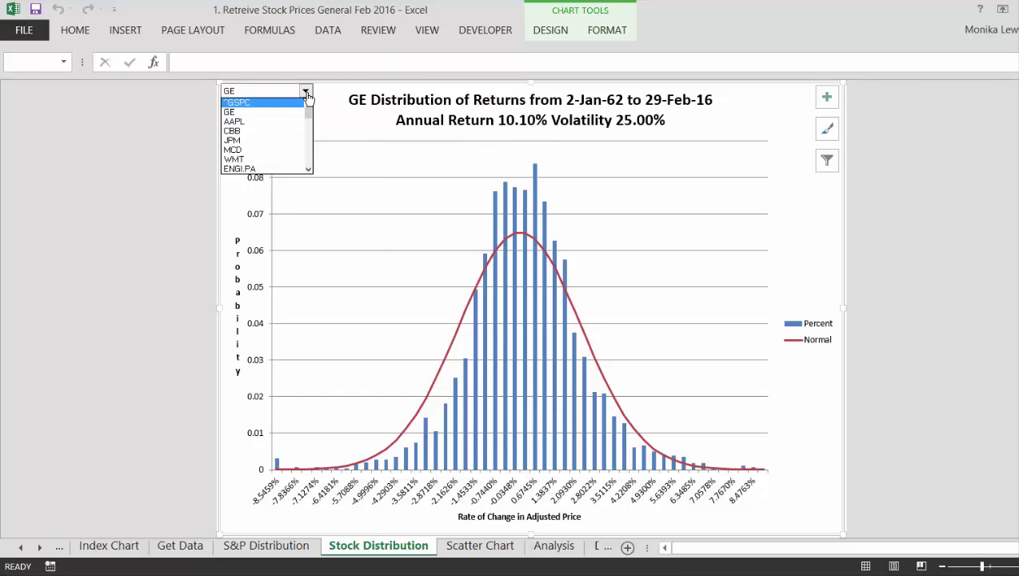
key("Down")
key("Down")
key("Down")
key("Down")
key("Down")
key("Down")
key("Down")
key("Down")
key("Down")
key("Down")
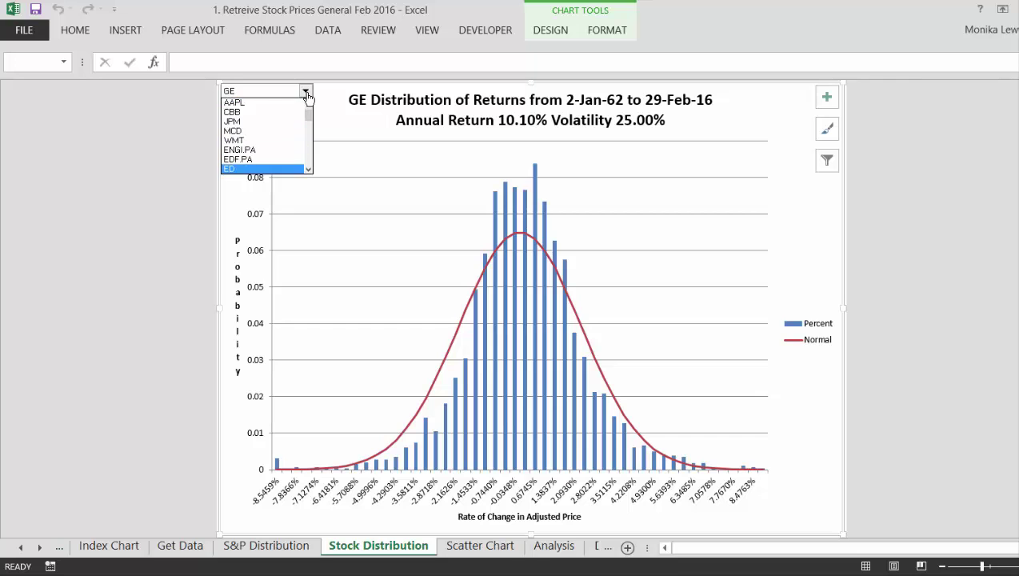
key("Up")
key("Escape")
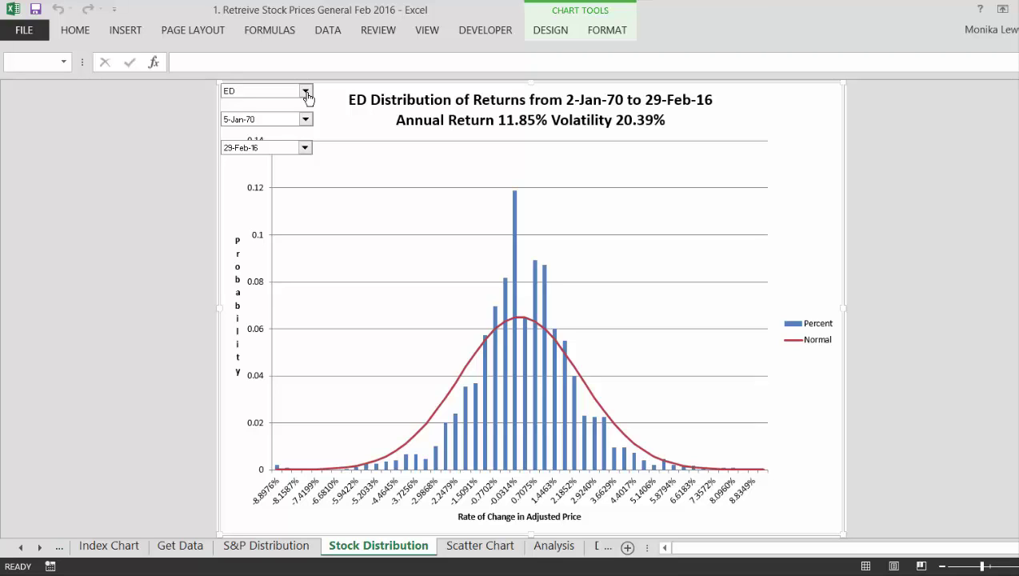
Choose AAPL as the stock for the returns chart on the Stock Distribution sheet
left_click(287, 83)
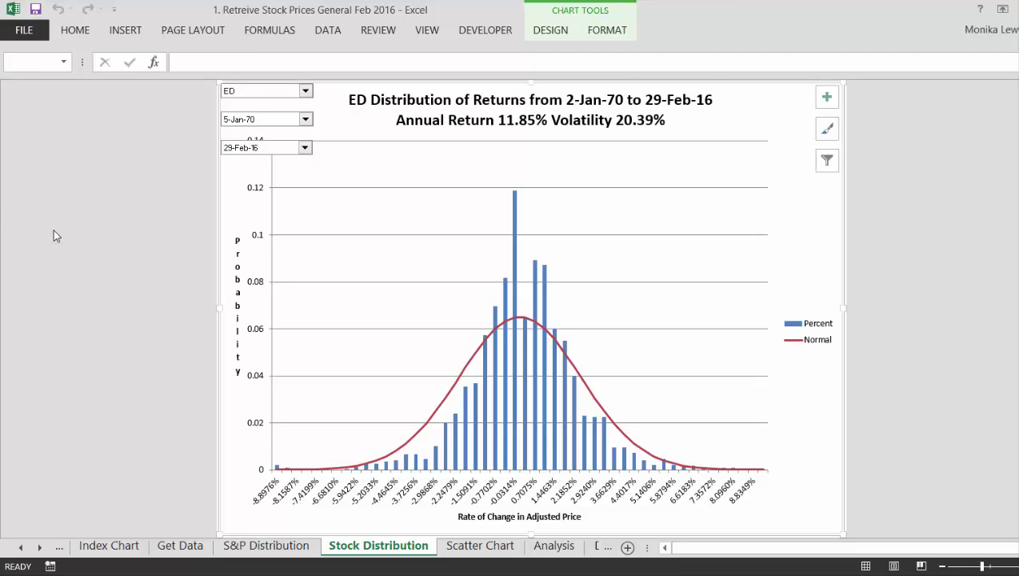
left_click(305, 92)
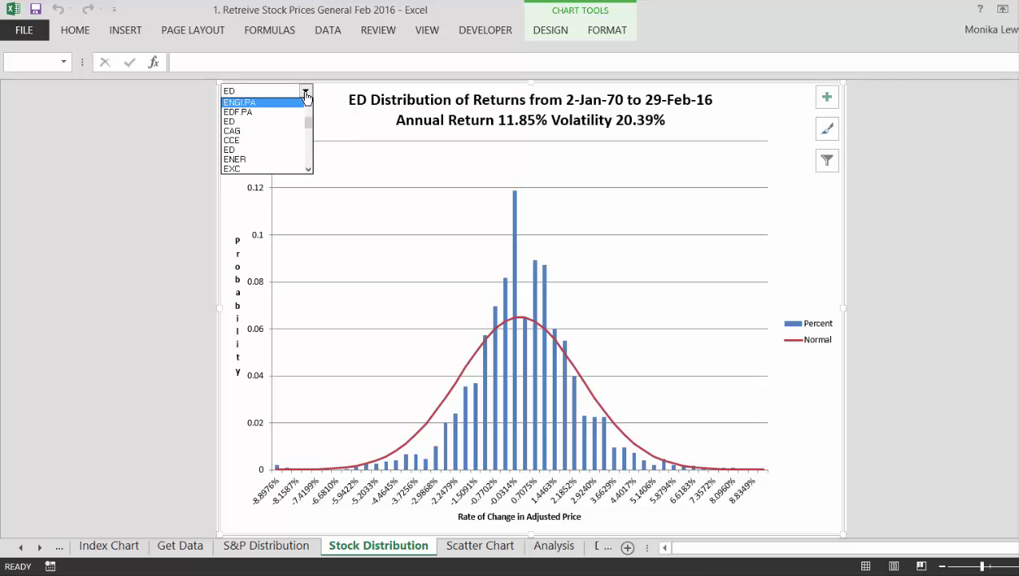
left_click(305, 92)
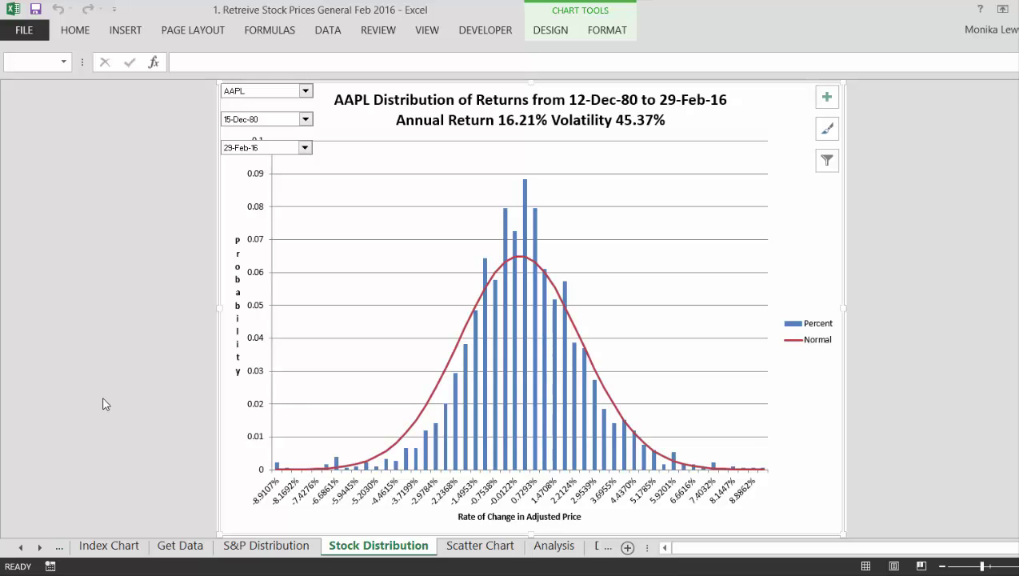
Switch to the Industry Analysis workbook
left_click(696, 573)
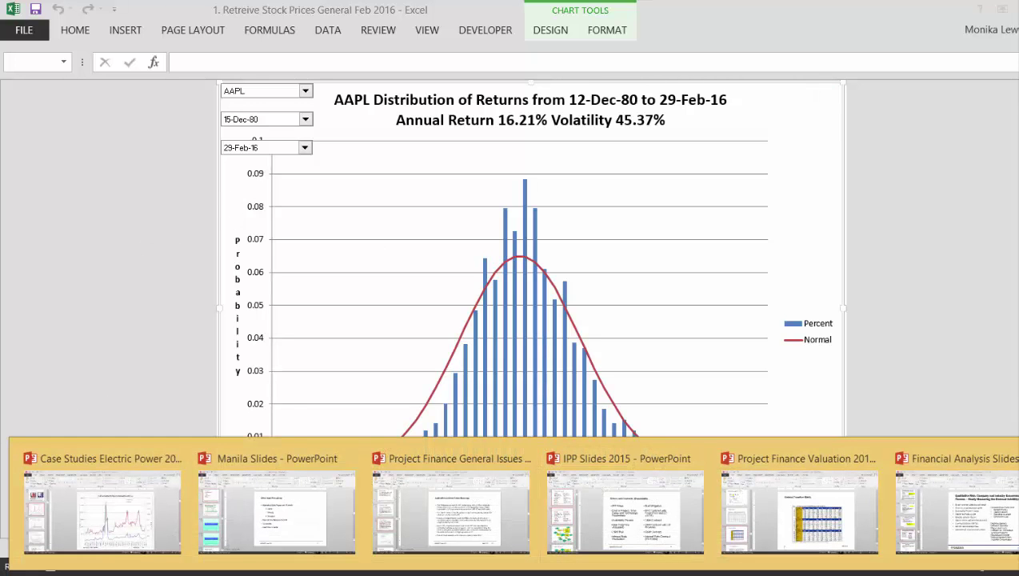
mouse_move(240, 569)
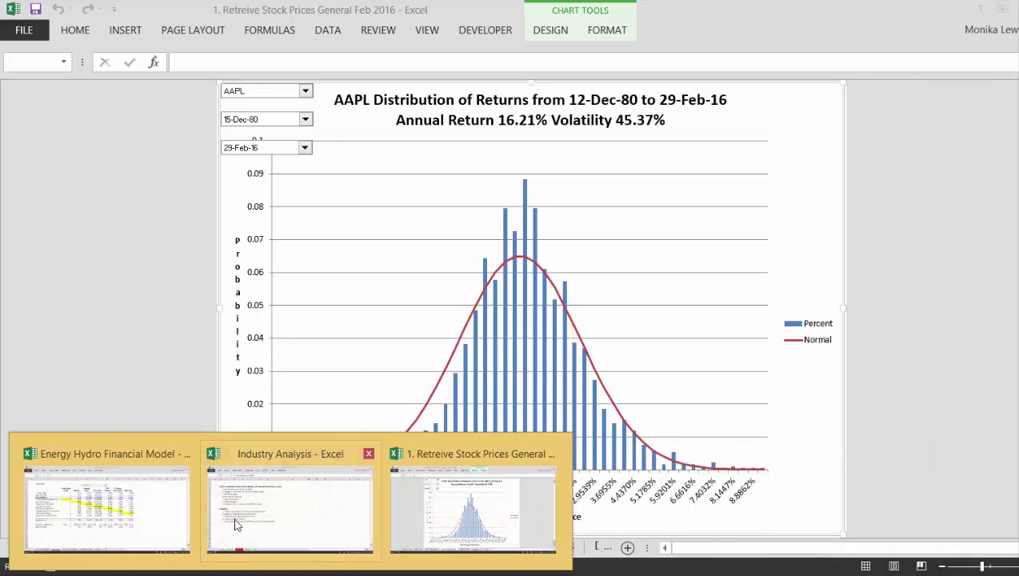
left_click(250, 509)
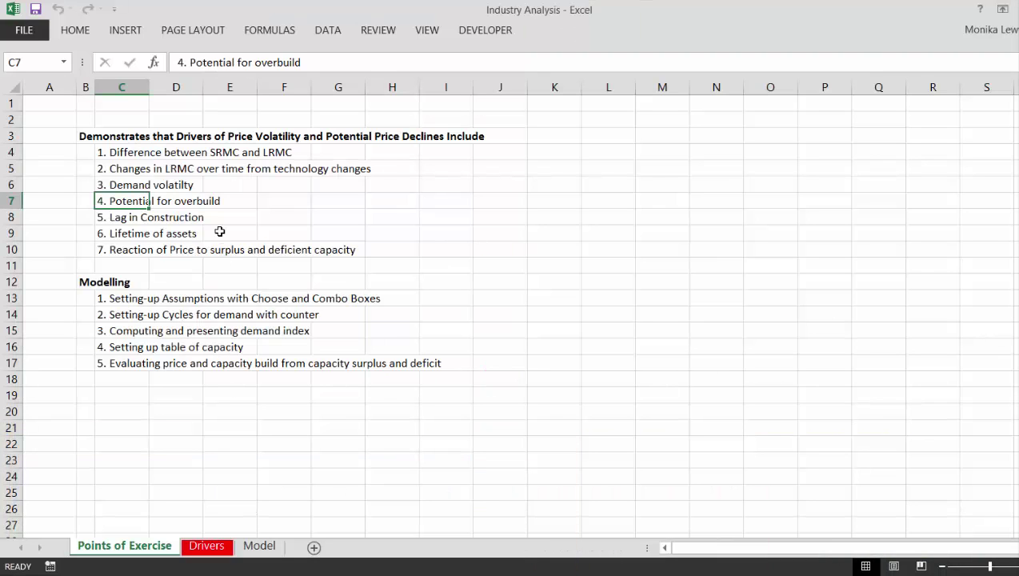
Examine the first price volatility drivers on the Points of Exercise sheet, from the SRMC and LRMC difference to demand volatility
key("Up")
key("Up")
key("Up")
key("Down")
key("Down")
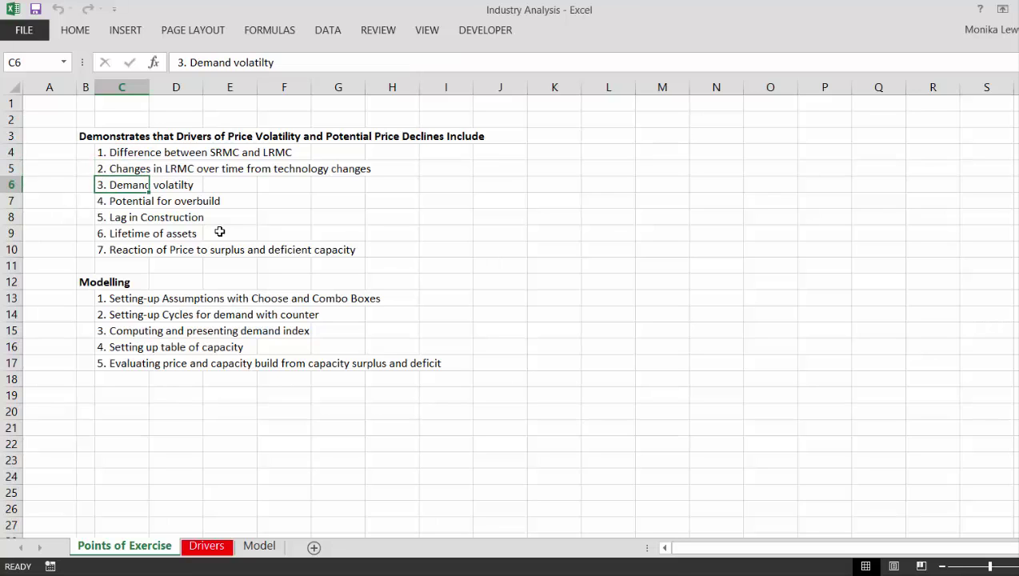
key("Up")
key("Up")
key("Down")
key("Down")
key("Down")
key("Up")
key("Right")
key("Right")
key("Left")
key("Left")
key("Left")
key("Right")
key("Right")
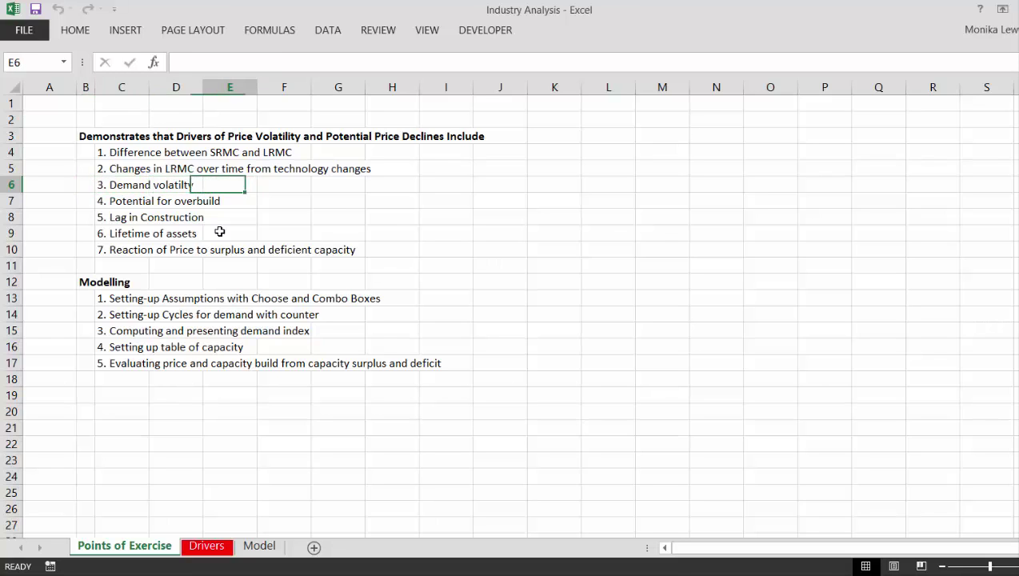
Go on through the drivers from demand volatility and overbuild to construction lag, asset lifetime and price reaction to capacity
key("Left")
key("Down")
key("Down")
key("Up")
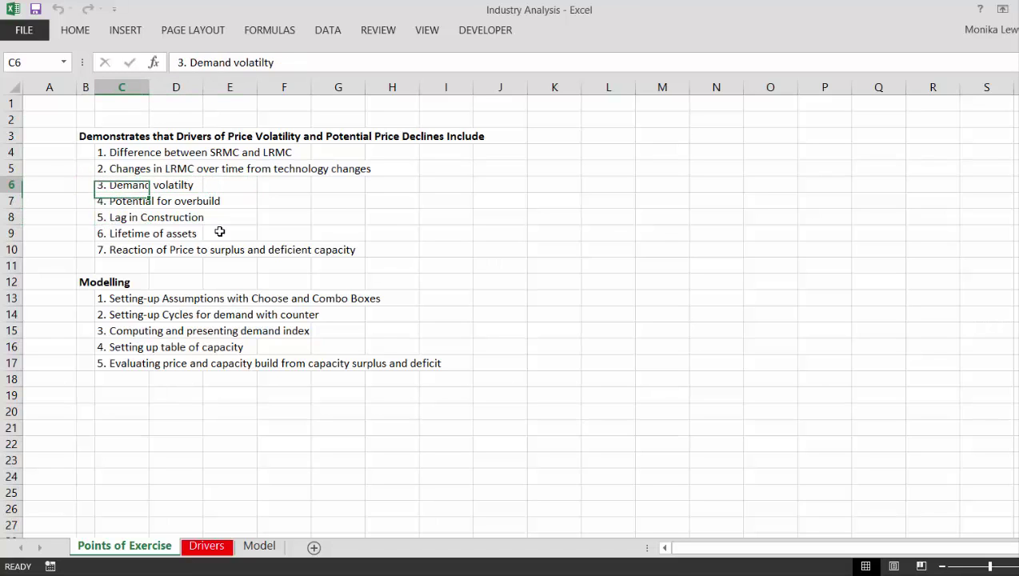
key("Down")
key("Up")
key("Down")
key("Up")
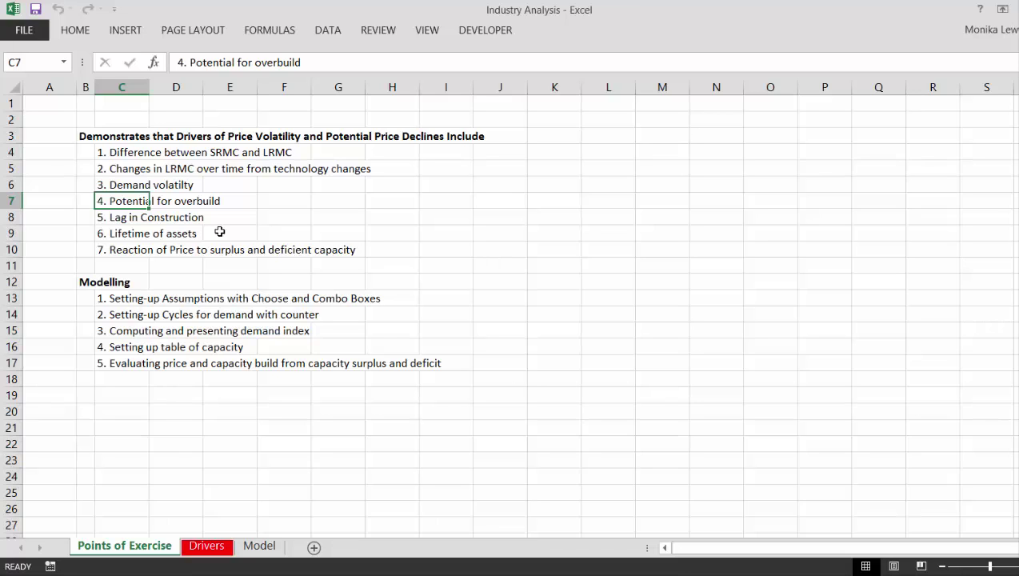
key("Down")
key("Down")
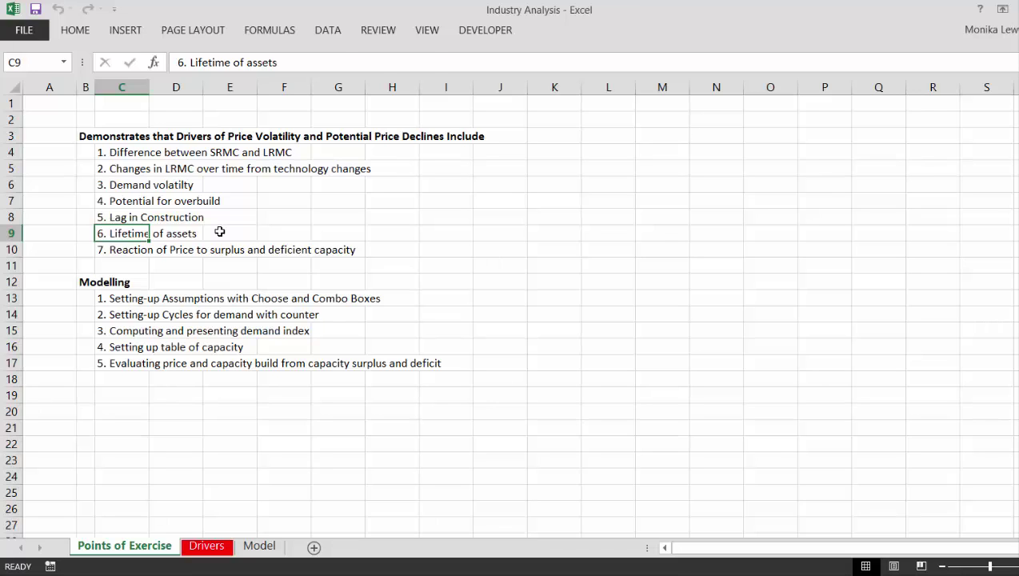
key("Down")
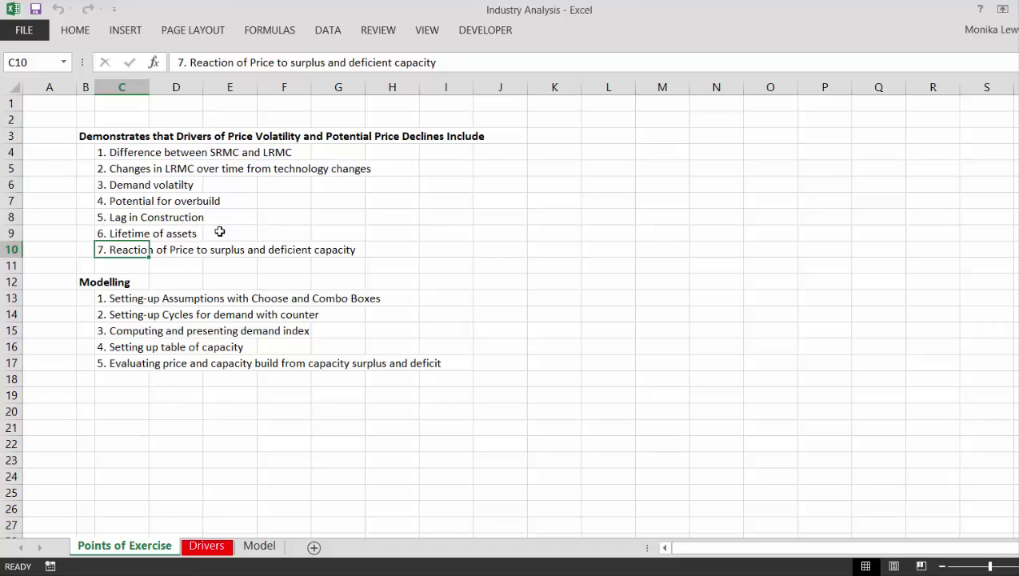
Run through the list of drivers again from the first to the seventh and open the Drivers sheet
key("Up")
key("Up")
key("Up")
key("Up")
key("Up")
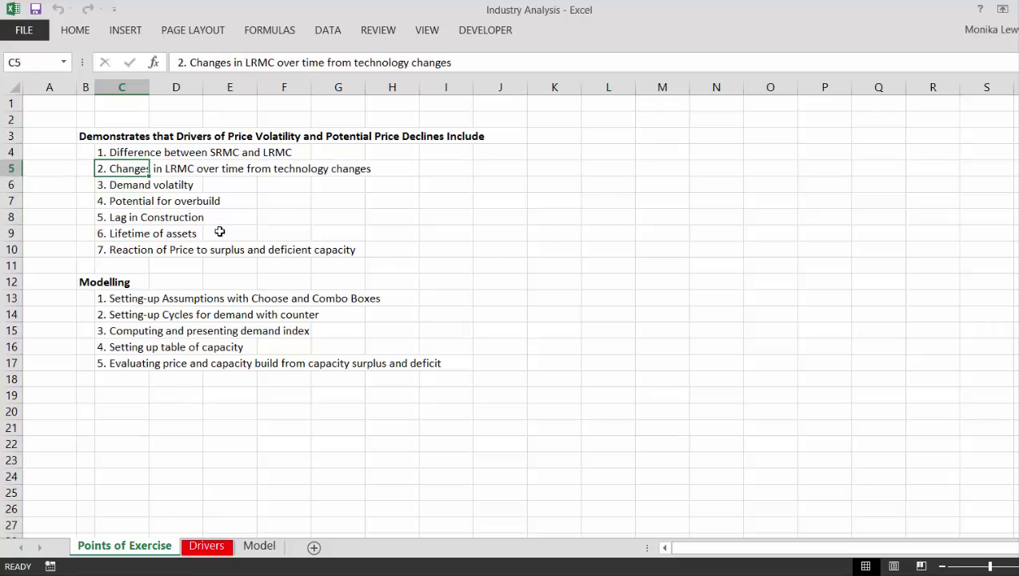
key("Up")
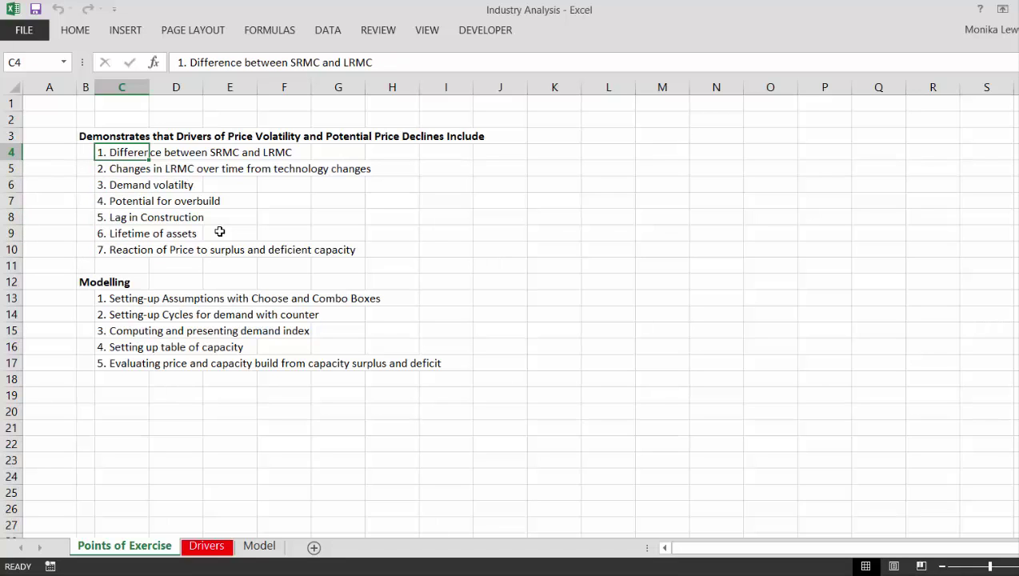
key("Down")
key("Down")
key("Down")
key("Down")
key("Down")
key("Down")
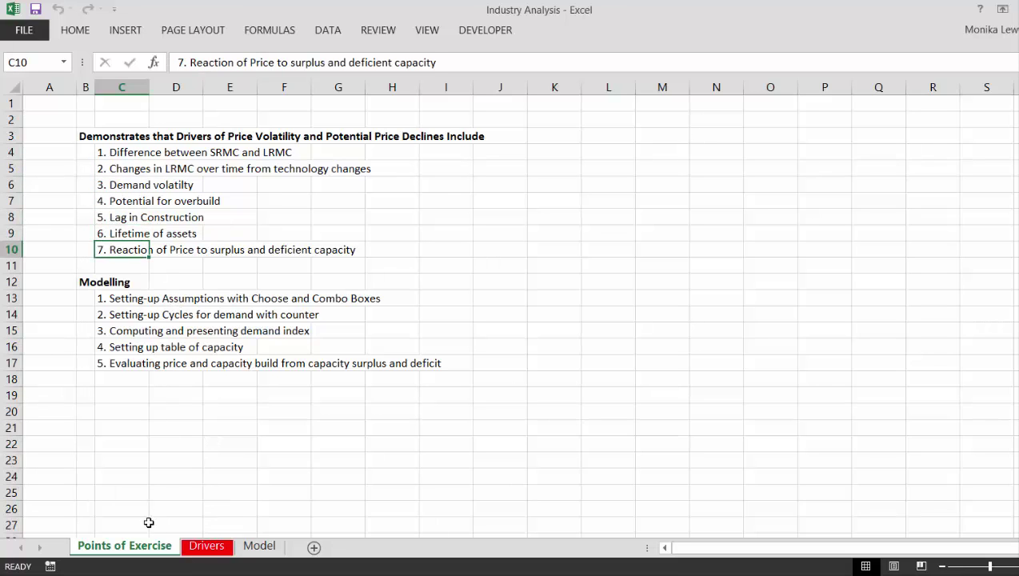
left_click(205, 546)
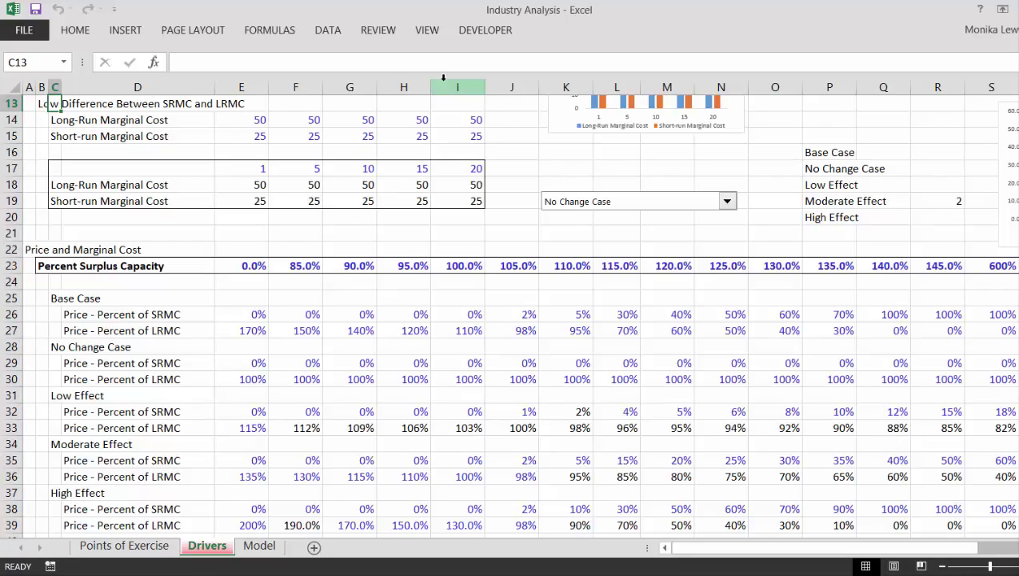
Return to the beginning of the Drivers sheet and examine the Base Case long-run and short-run marginal costs
key("Up")
key("Up")
key("Up")
key("Up")
key("Up")
key("Up")
key("Up")
key("Up")
key("Up")
key("Up")
key("Up")
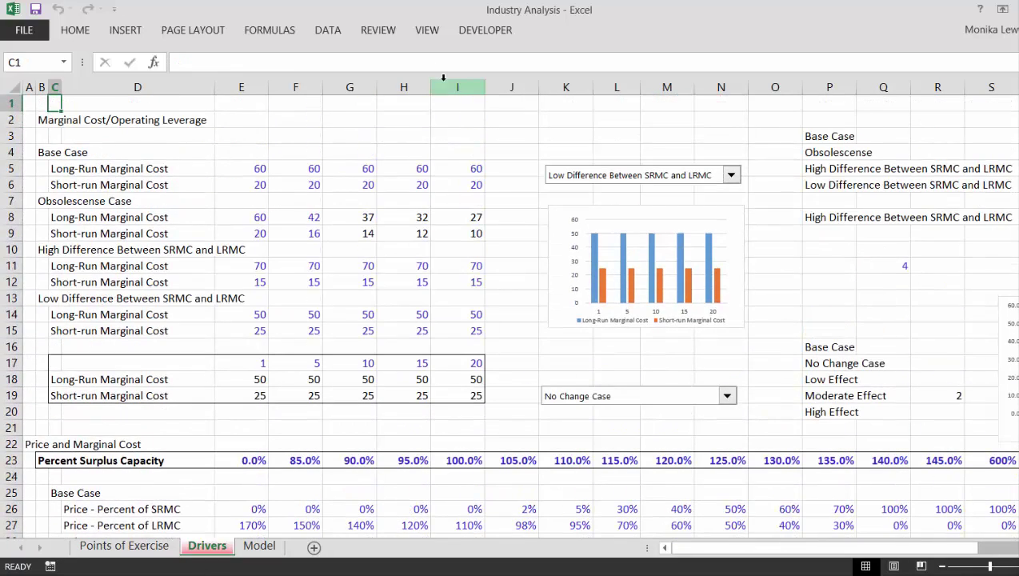
key("Down")
key("Down")
key("Down")
key("Right")
key("Right")
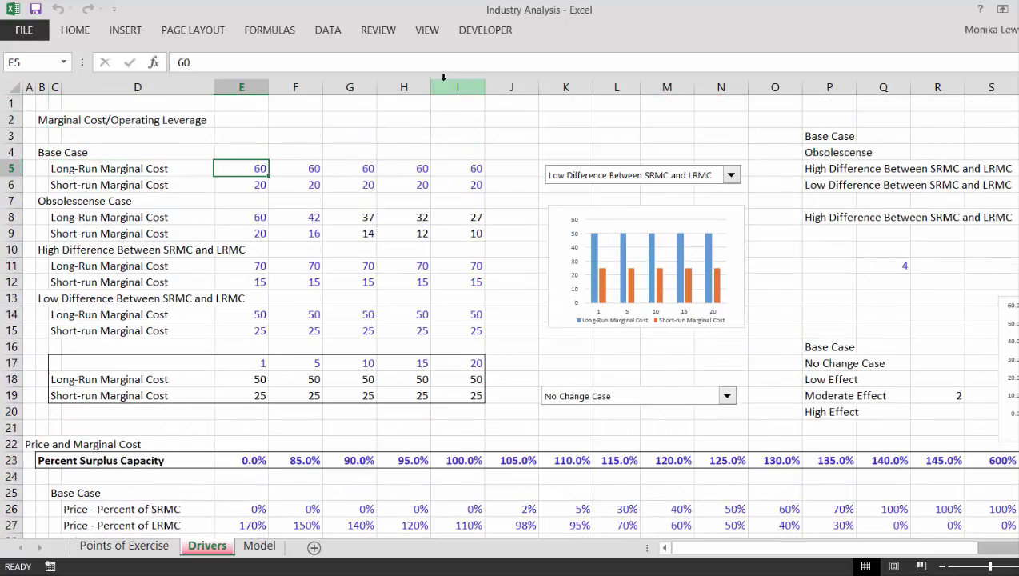
Examine how the Obsolescence Case long-run and short-run marginal costs develop over the years
key("Down")
key("Down")
key("Down")
key("Right")
key("Right")
key("Right")
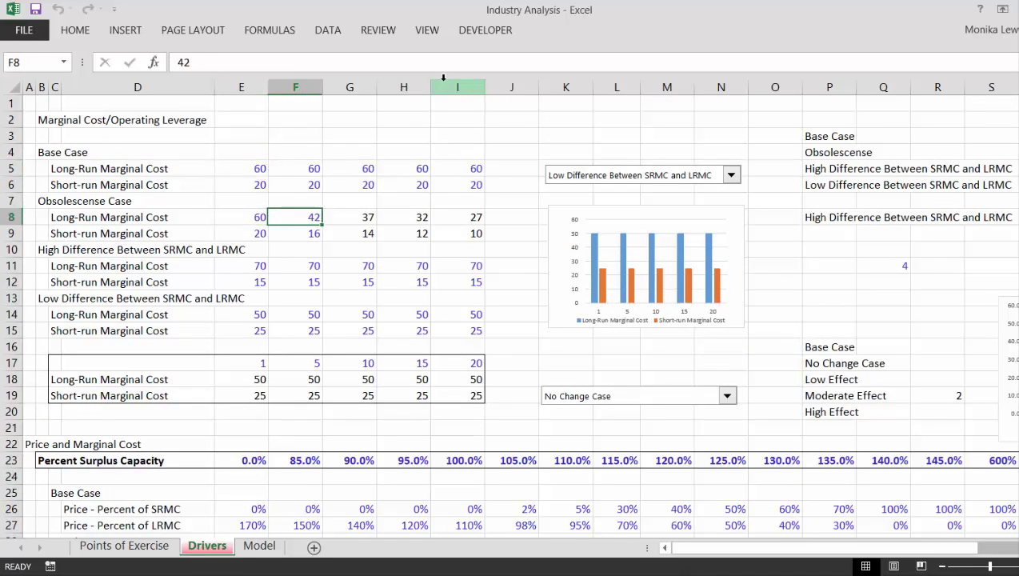
key("Right")
key("Down")
key("Down")
key("Left")
key("Left")
key("Left")
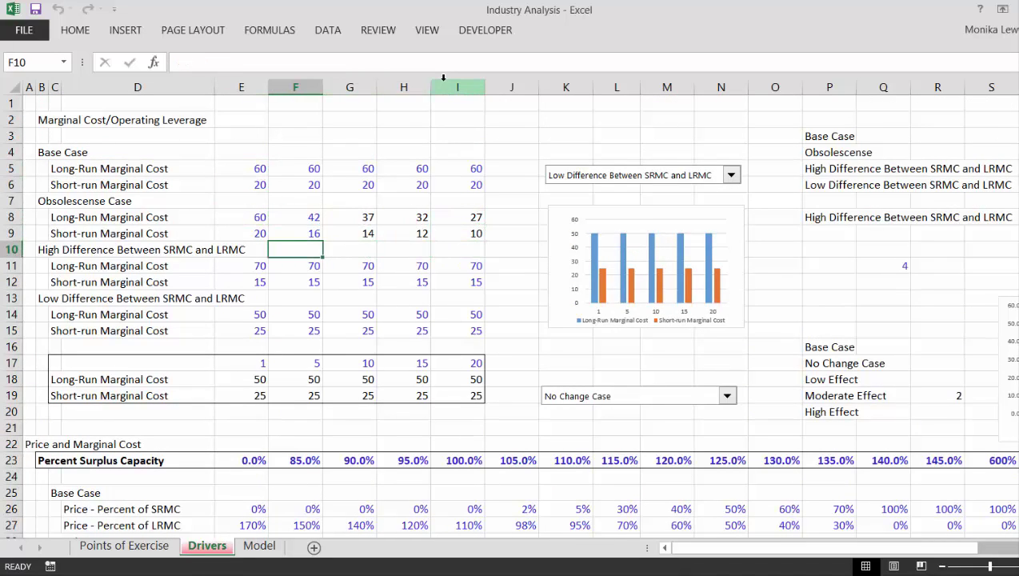
Examine the long-run and short-run marginal costs in the High Difference Between SRMC and LRMC case
key("Down")
key("Down")
key("Left")
key("Left")
key("Up")
key("Right")
key("Right")
key("Right")
key("Right")
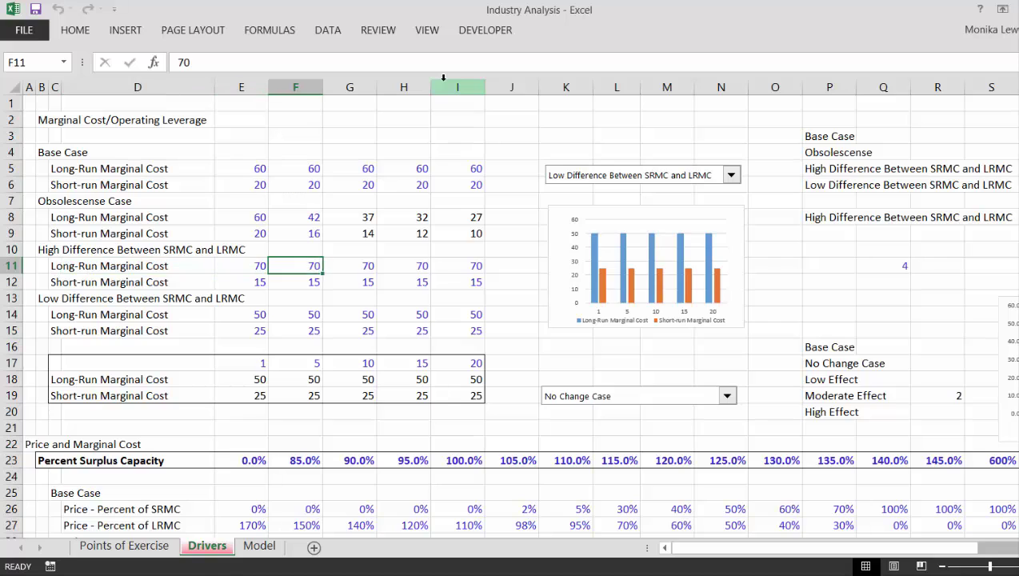
key("Right")
key("Down")
key("Left")
key("Left")
key("Left")
key("Left")
Examine the Low Difference Between SRMC and LRMC case and the marginal cost table of the selected scenario below it
key("Down")
key("Down")
key("Down")
key("Right")
key("Right")
key("Right")
key("Right")
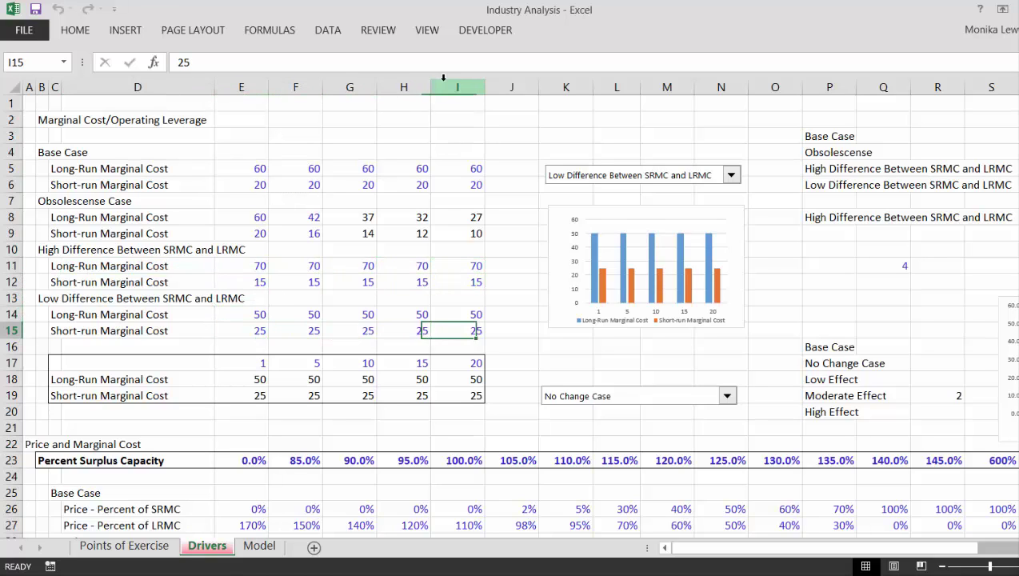
key("Down")
key("Down")
key("Down")
key("Down")
key("Down")
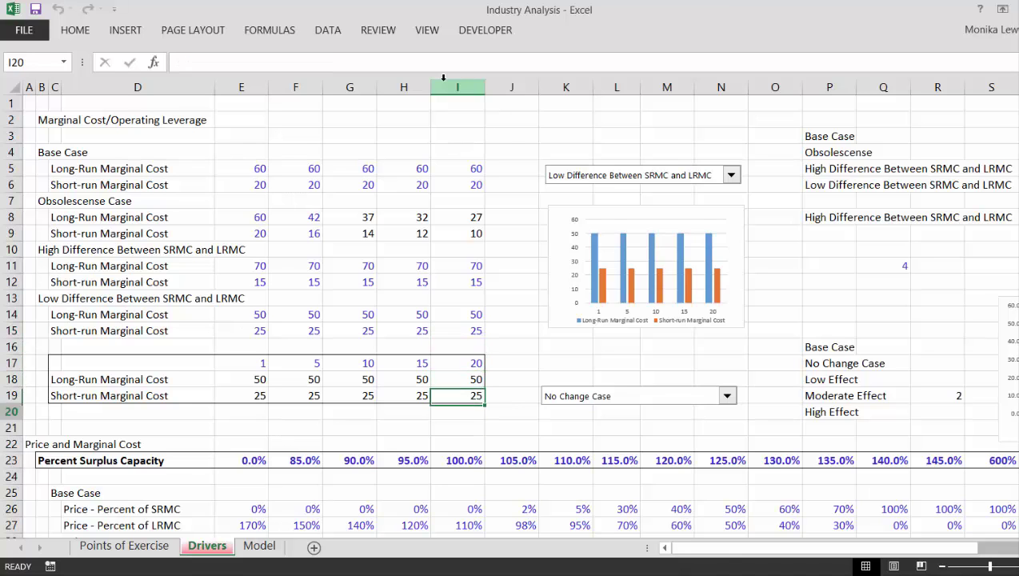
Look through the Price and Marginal Cost cases down to High Effect and return to the Percent Surplus Capacity row
key("Down")
key("Down")
key("Down")
key("Down")
key("Down")
key("Down")
key("Down")
key("Down")
key("Down")
key("Down")
key("Down")
key("Down")
key("Down")
key("Down")
key("Down")
key("Down")
key("Down")
key("Up")
key("Up")
key("Up")
key("Up")
key("Up")
key("Up")
key("Up")
key("Up")
key("Up")
key("Up")
key("Up")
key("Up")
key("Up")
key("Up")
key("Up")
key("Down")
Examine the range of Percent Surplus Capacity levels across row 23 and return to the start of the row
key("Left")
key("Left")
key("Left")
key("Left")
key("Right")
key("Right")
key("Right")
key("Right")
key("Right")
key("Right")
key("Right")
key("Right")
key("Right")
key("Right")
key("Right")
key("Right")
key("Right")
key("Right")
key("Right")
key("Right")
key("Left")
key("Left")
key("Left")
key("Left")
key("Left")
key("Left")
key("Left")
key("Left")
key("Left")
key("Left")
key("Left")
key("Left")
key("Left")
key("Left")
key("Left")
key("Left")
key("Left")
key("Left")
key("Left")
key("Left")
Examine the Base Case prices as a percent of LRMC at rising surplus capacity, through to the Price chart
key("Down")
key("Down")
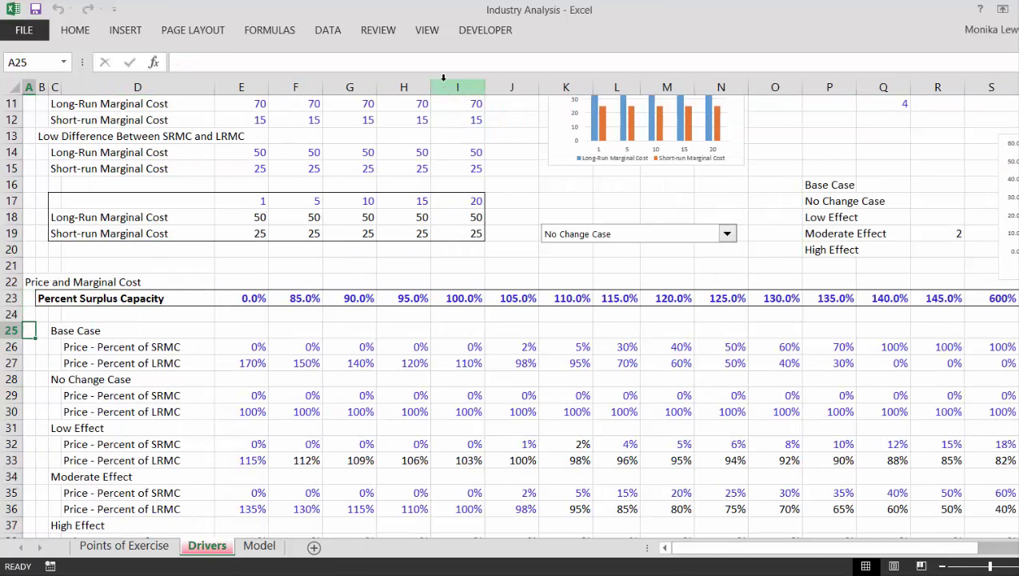
key("Down")
key("Down")
key("Right")
key("Right")
key("Right")
key("Right")
key("Right")
key("Right")
key("Right")
key("Right")
key("Right")
key("Right")
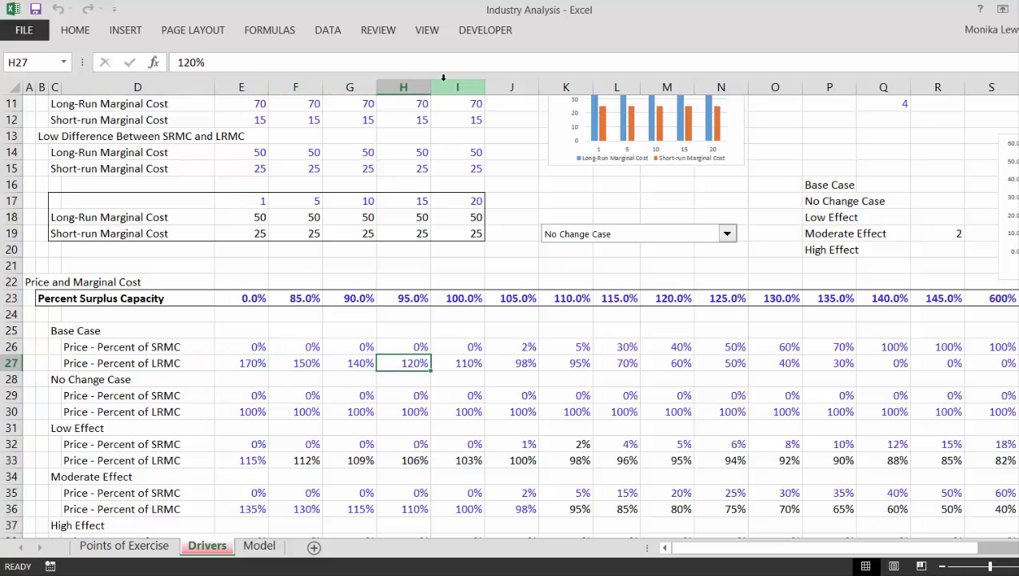
key("Right")
key("Right")
key("Right")
key("Right")
key("Right")
key("Right")
key("Right")
key("Right")
key("Left")
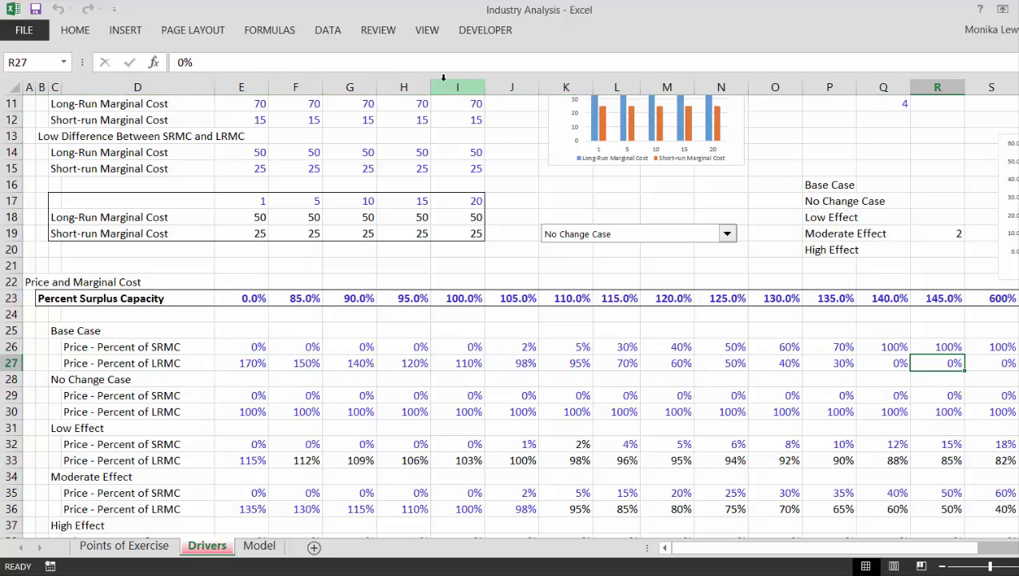
key("Up")
key("Right")
key("Right")
key("Right")
key("Up")
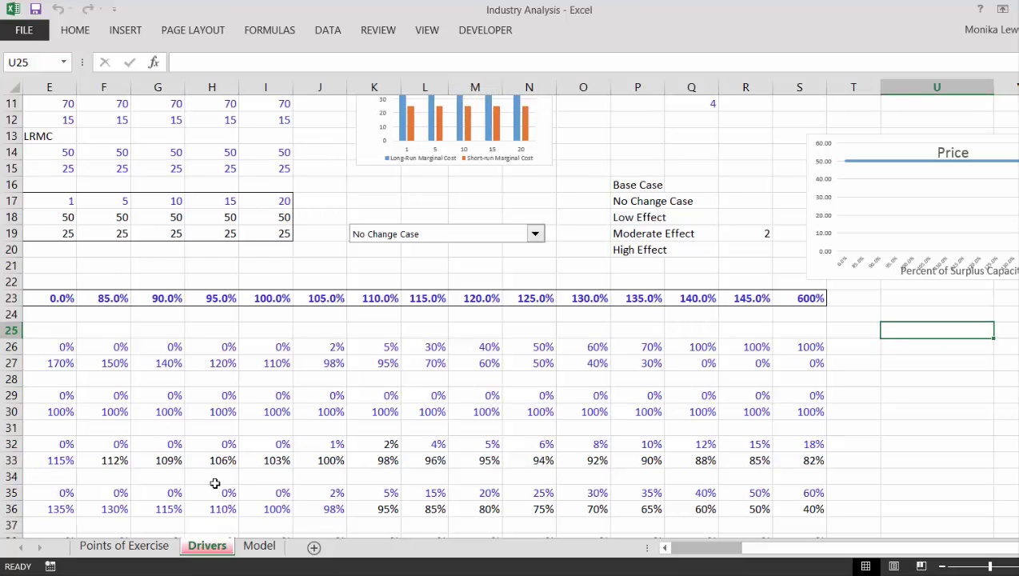
Go to the Model sheet and set the Overbuild Scenario to Moderate Reaction
left_click(257, 546)
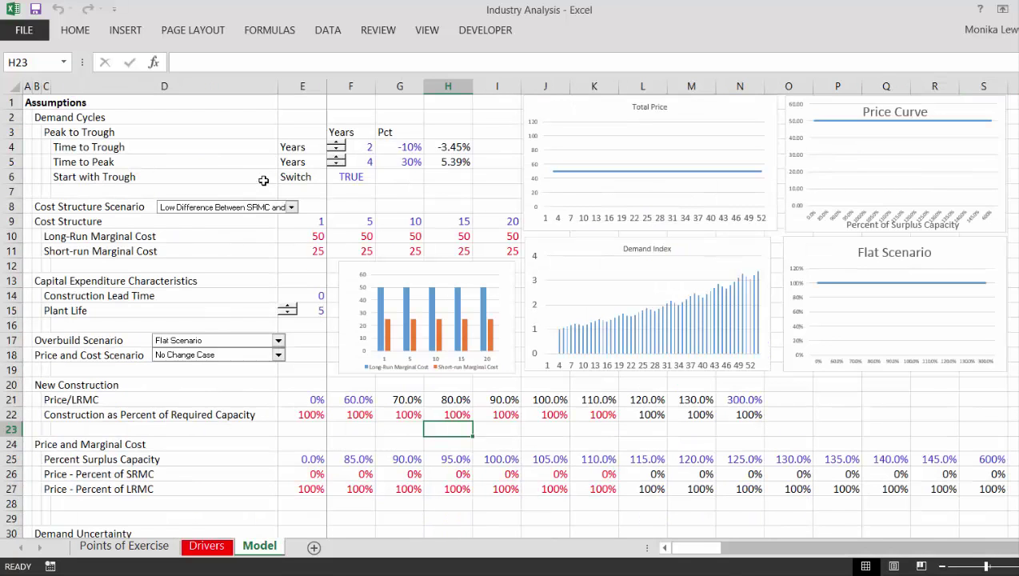
left_click(232, 117)
key("Up")
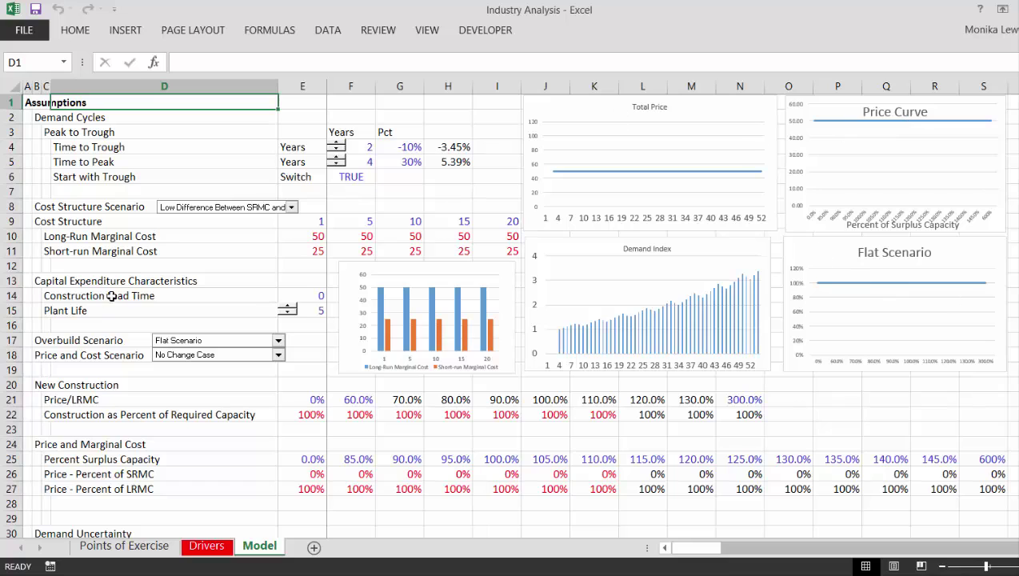
left_click(278, 344)
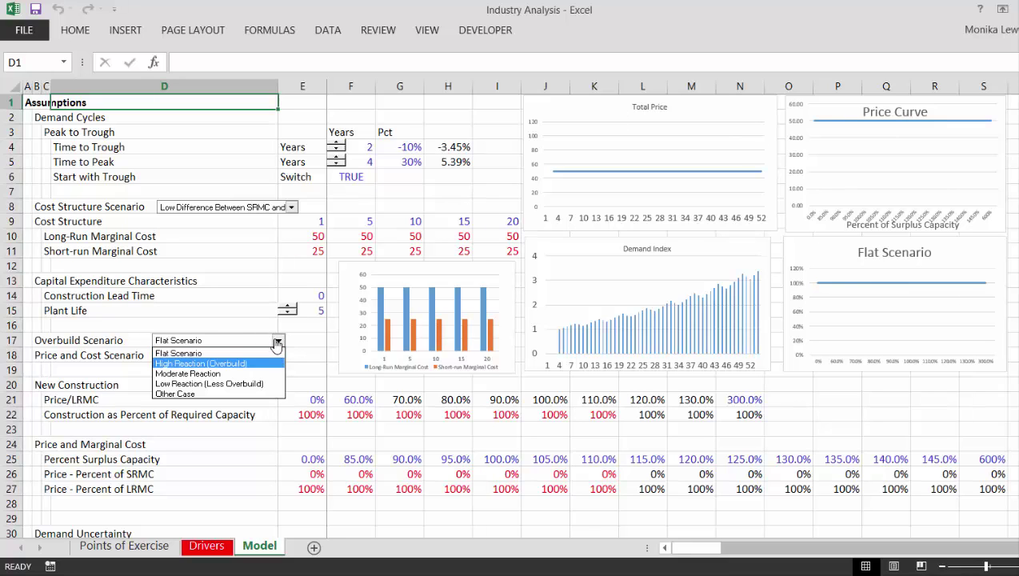
left_click(278, 344)
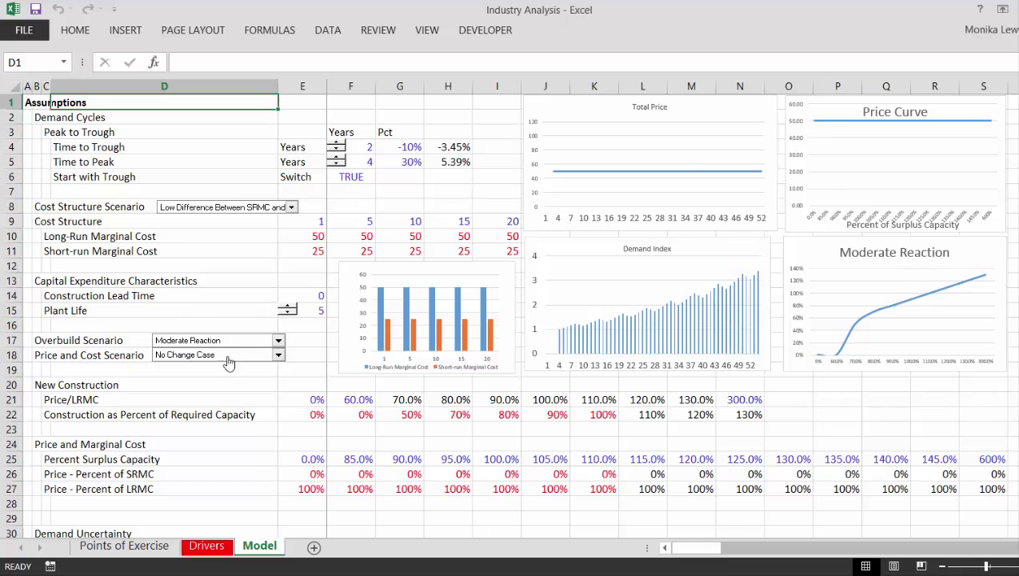
Set the Construction Lead Time to 1
left_click(311, 304)
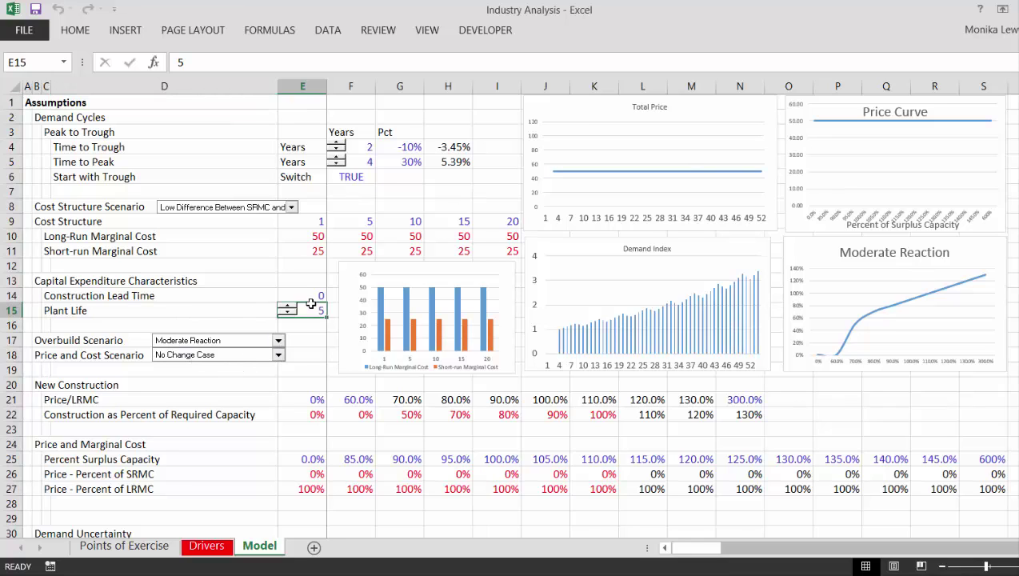
type("1")
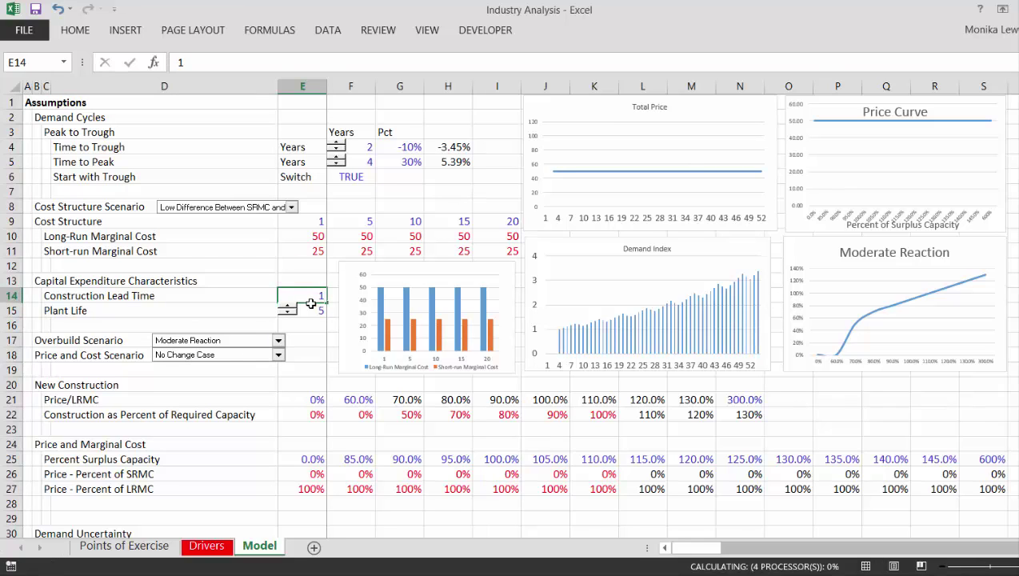
key("Return")
key("Up")
key("Up")
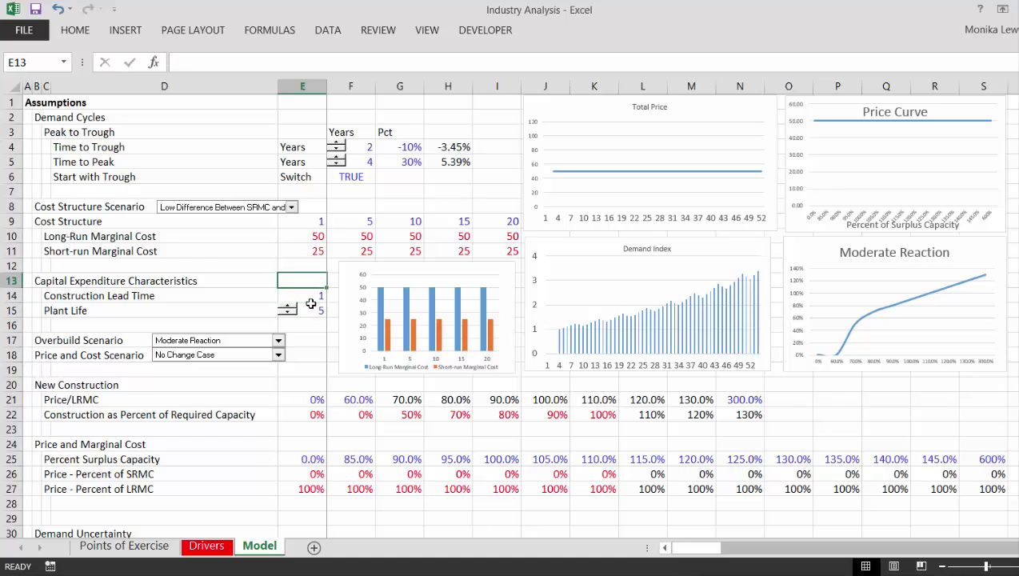
Set the Price and Cost Scenario to Moderate Effect
left_click(266, 357)
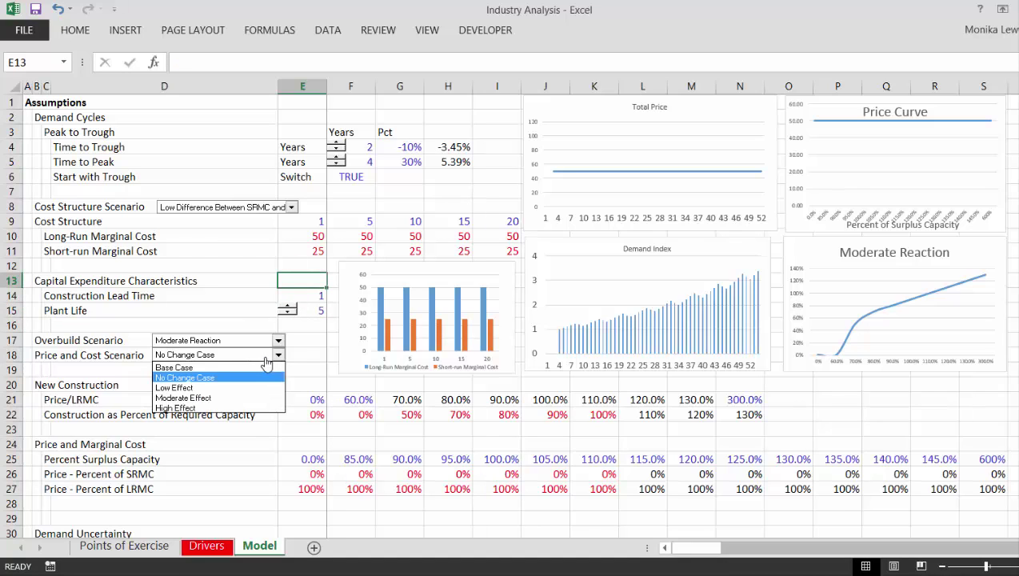
key("Down")
key("Down")
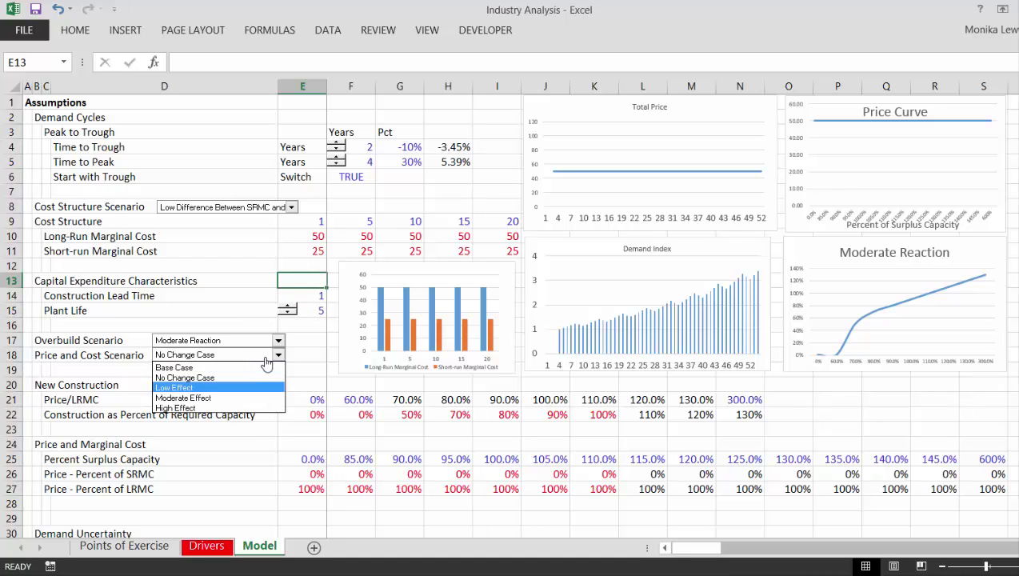
key("Down")
key("Return")
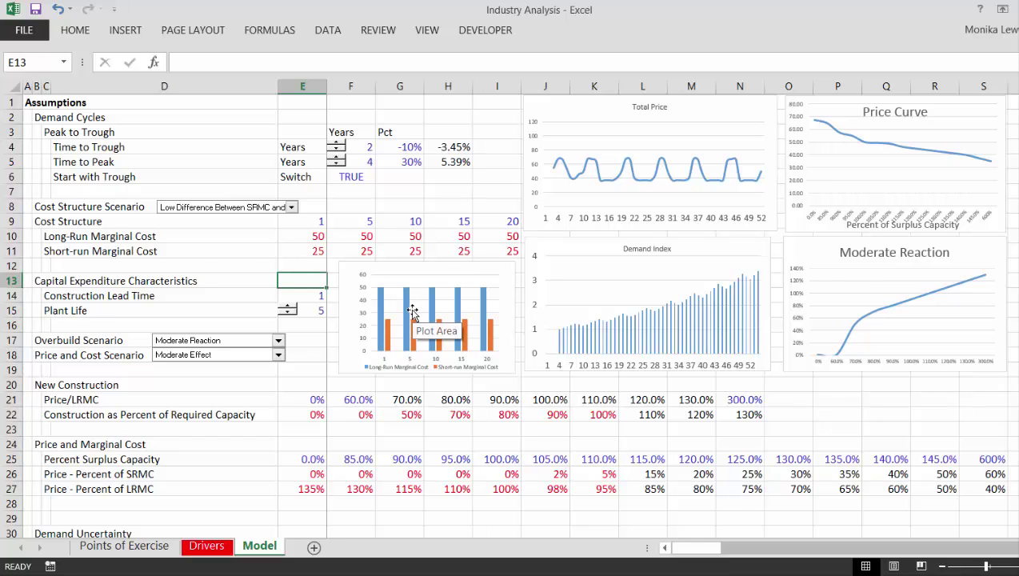
Set the Time to Trough percentage in the Demand Cycles assumptions to -20%
key("Up")
key("Up")
key("Up")
key("Up")
key("Up")
key("Up")
key("Up")
key("Up")
key("Up")
key("Up")
key("Up")
key("Right")
key("Down")
key("Down")
key("Right")
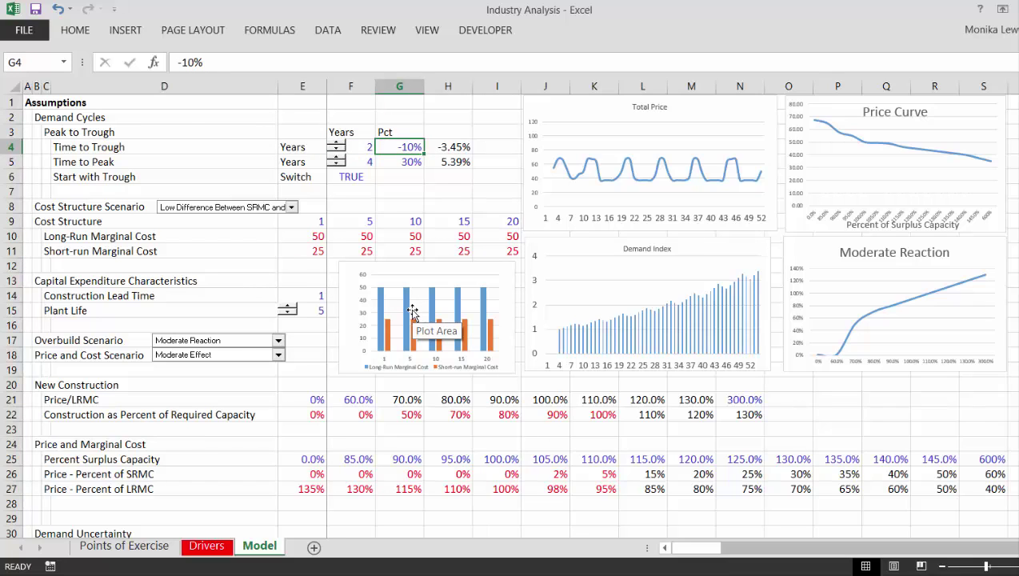
type("-20")
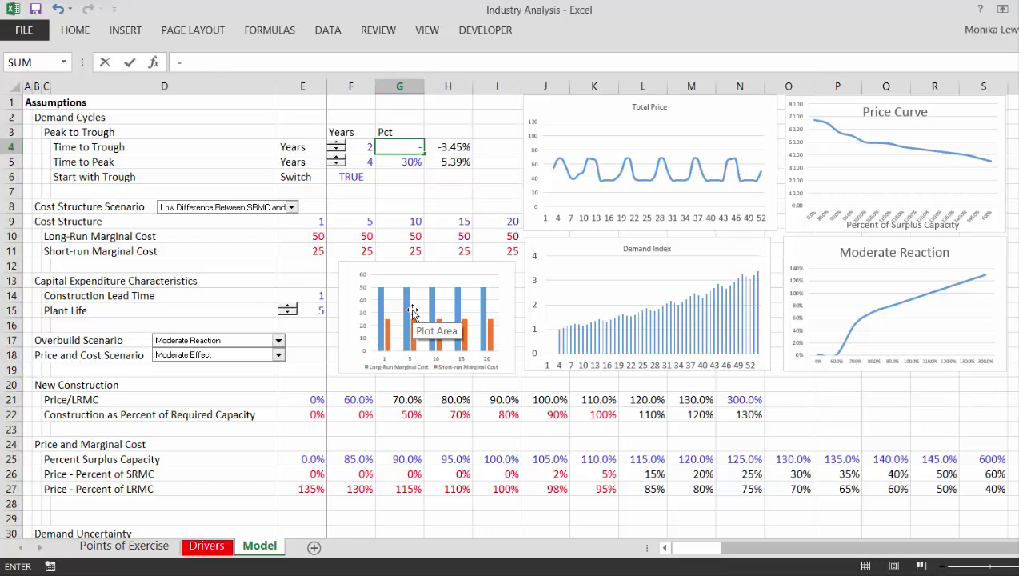
key("Return")
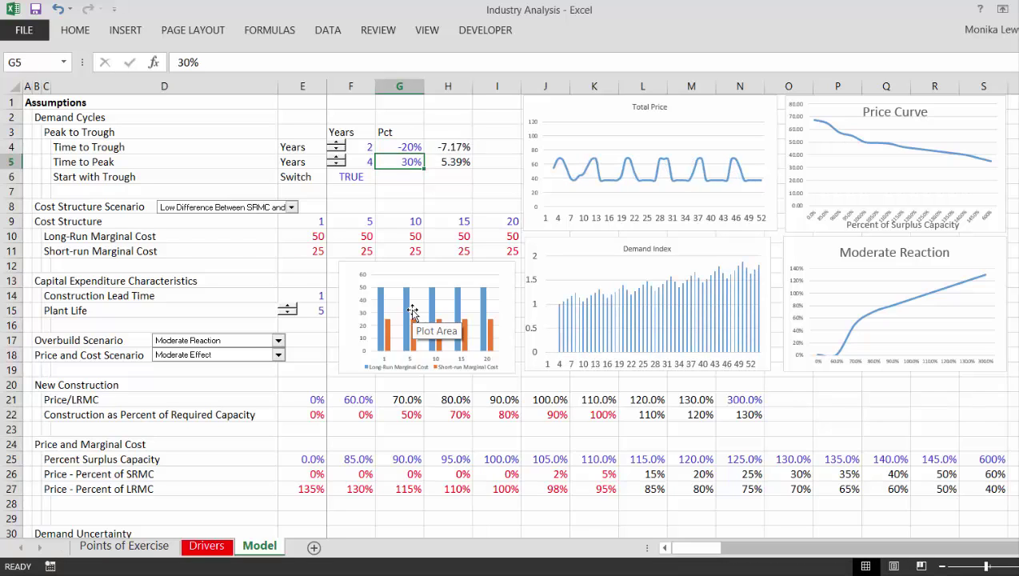
Try a Time to Peak percentage of 50% and set it back to 30%
type("50")
key("Return")
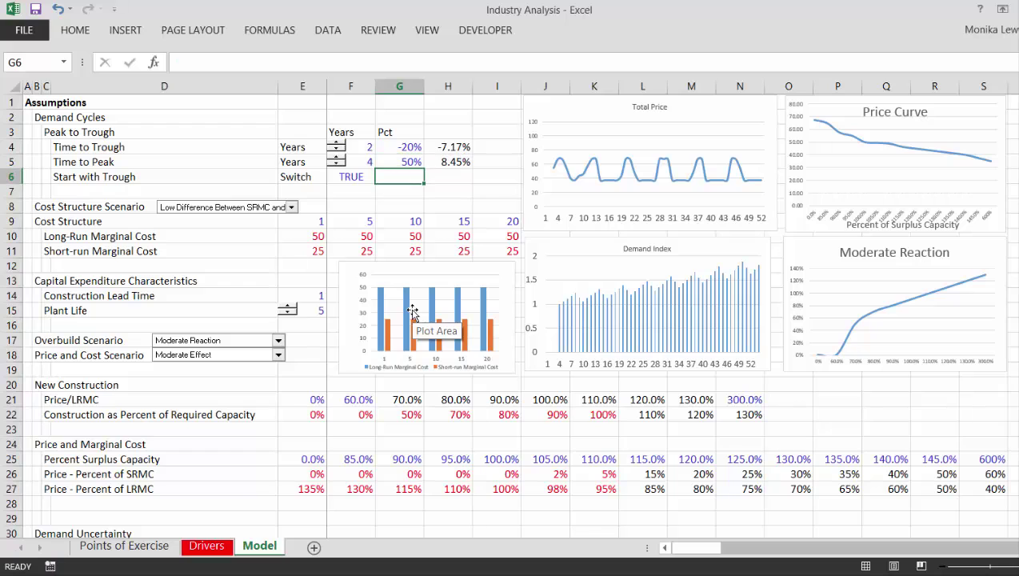
key("Up")
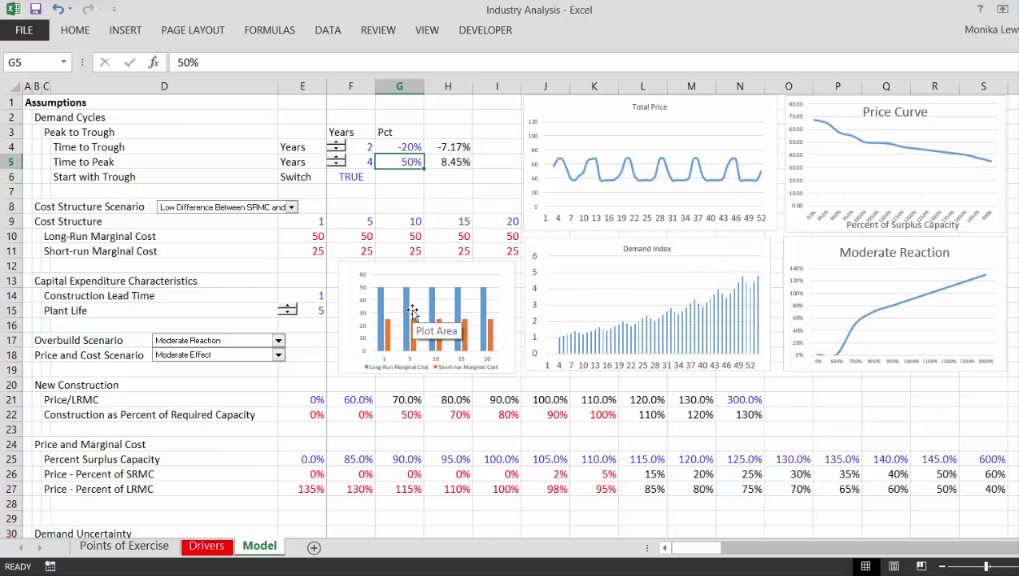
type("30")
key("Return")
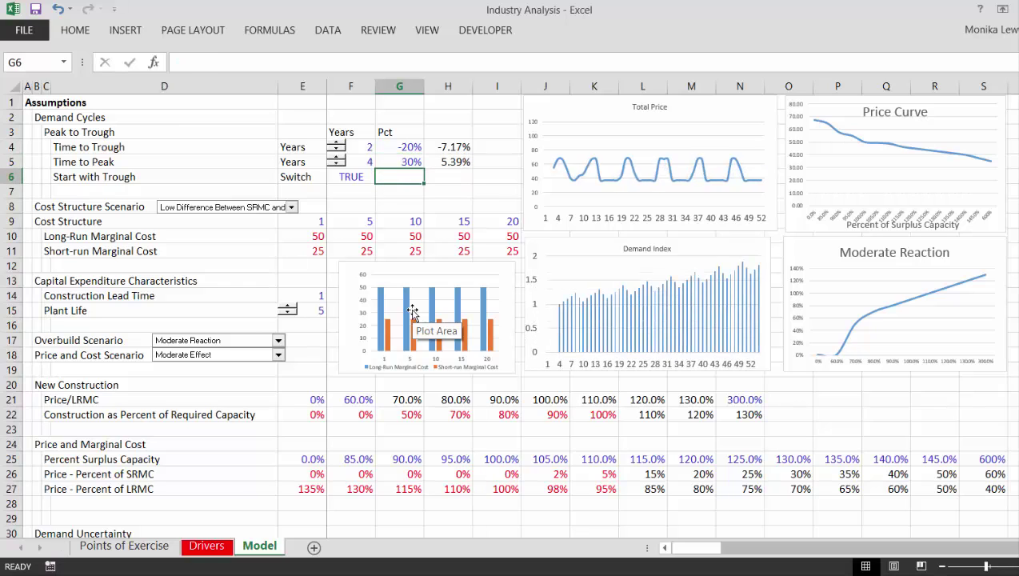
key("Up")
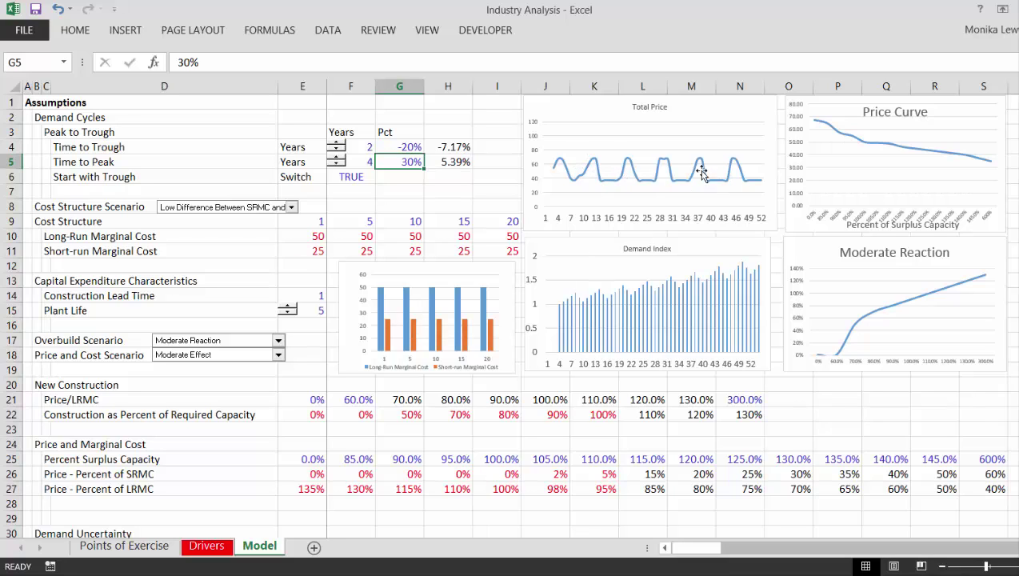
Try the Obsolescense case as the Cost Structure Scenario
left_click(292, 208)
left_click(292, 208)
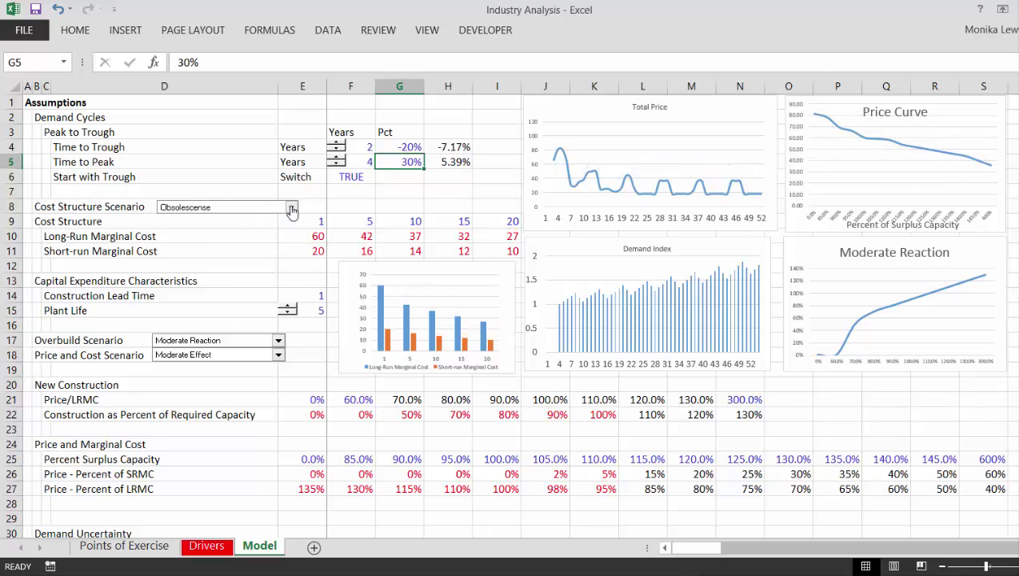
left_click(269, 227)
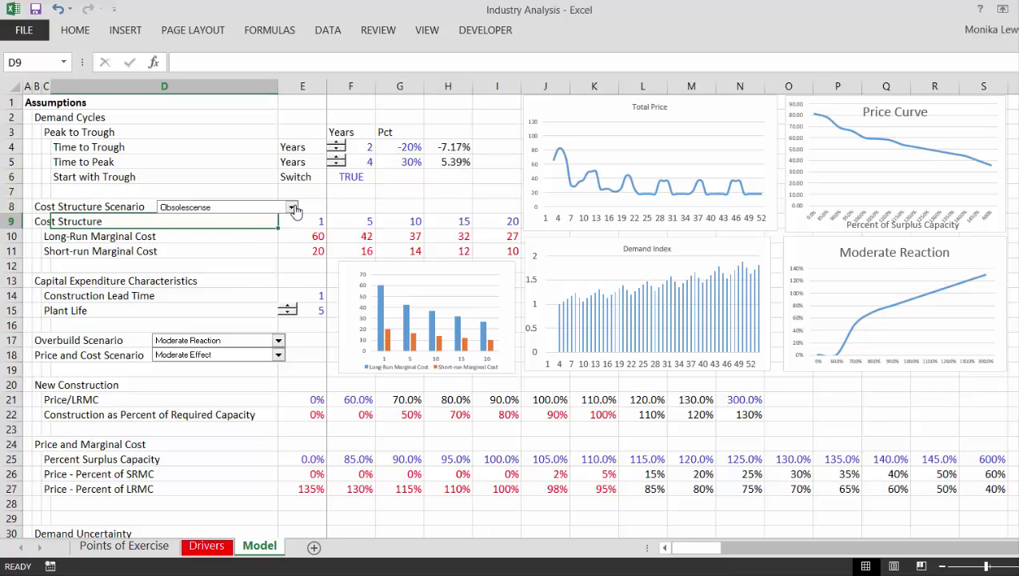
Set the Cost Structure Scenario to the High Difference Between SRMC and LRMC case
left_click(292, 208)
key("Down")
key("Down")
key("Up")
key("Return")
key("Down")
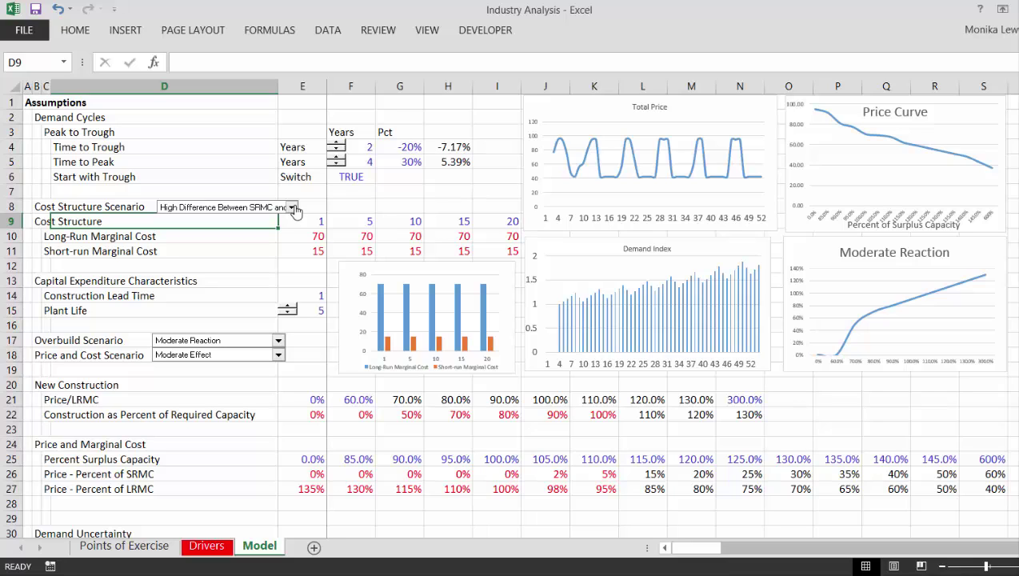
Set the Overbuild Scenario to High Reaction (Overbuild) and the Construction Lead Time to 2
left_click(279, 341)
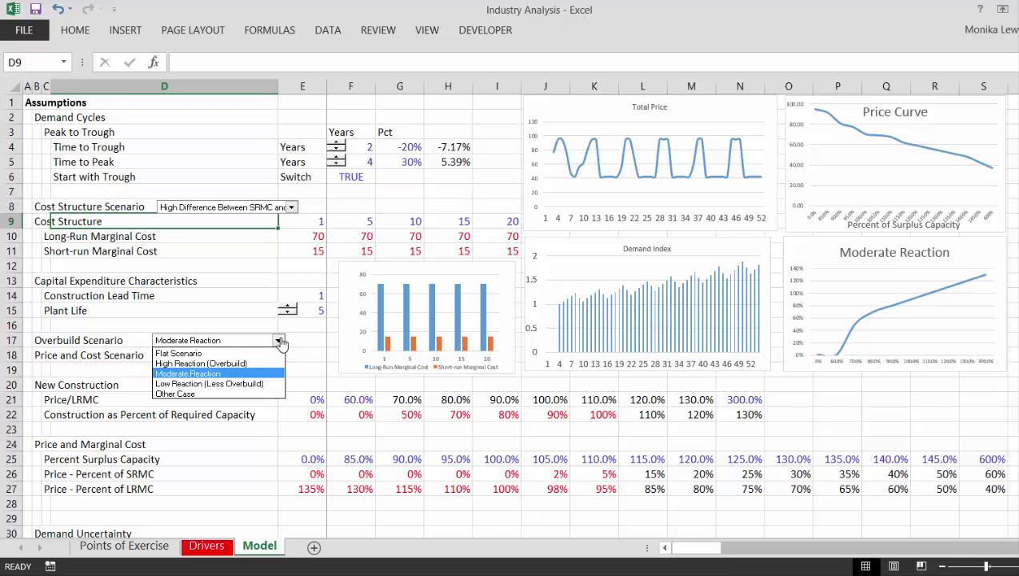
left_click(199, 363)
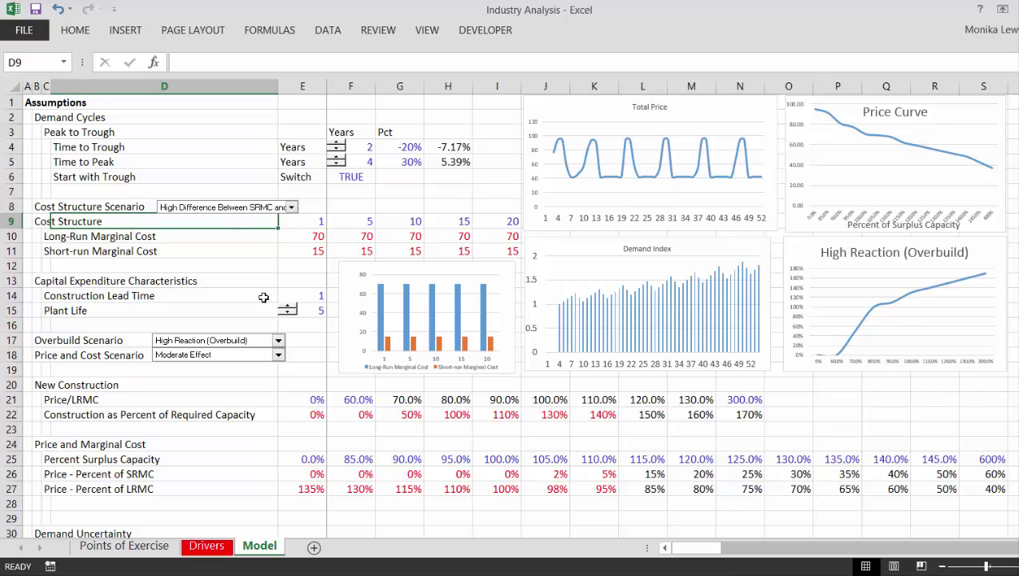
left_click(313, 292)
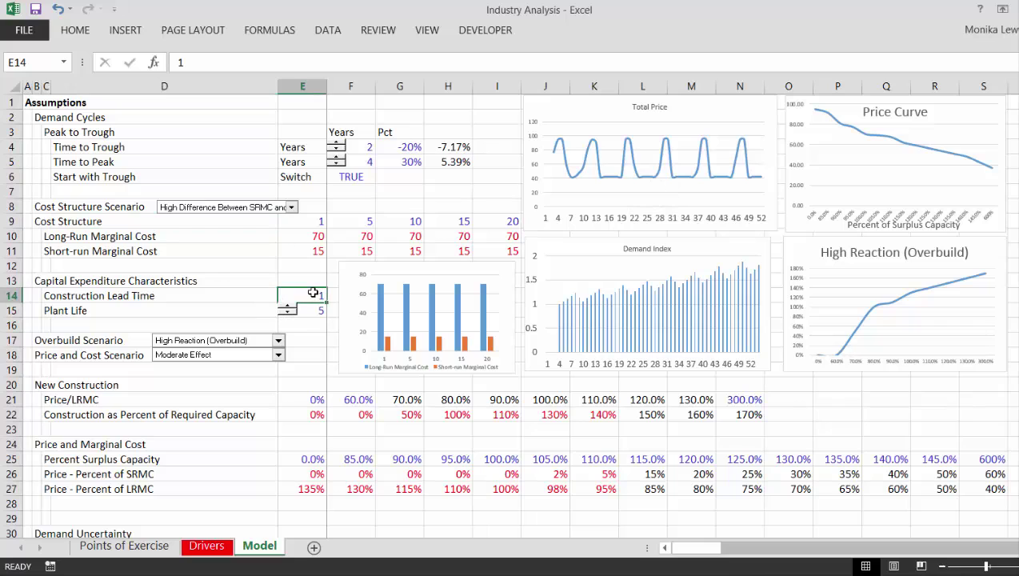
type("2")
key("Return")
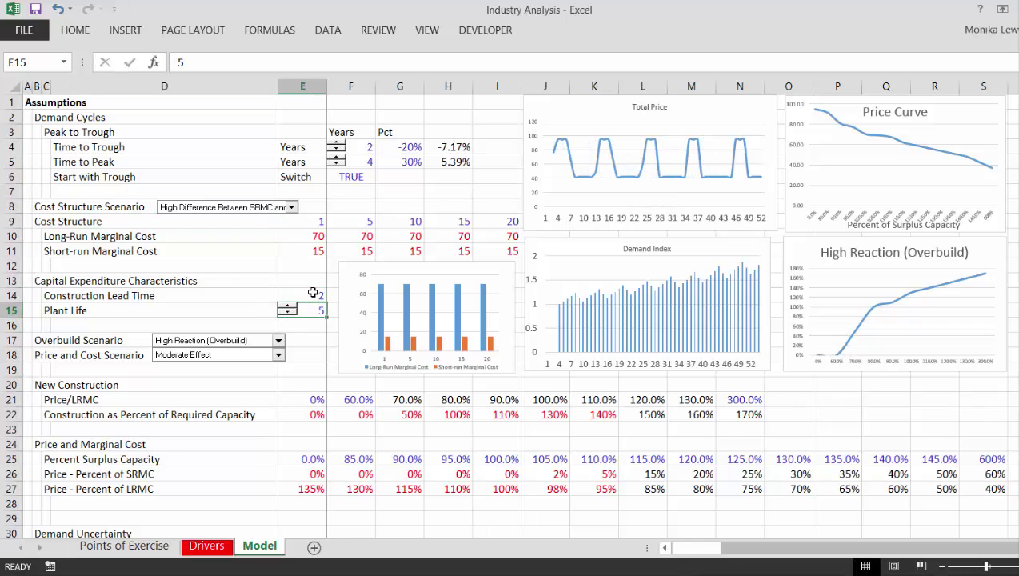
Raise the Plant Life to 9
left_click(312, 292)
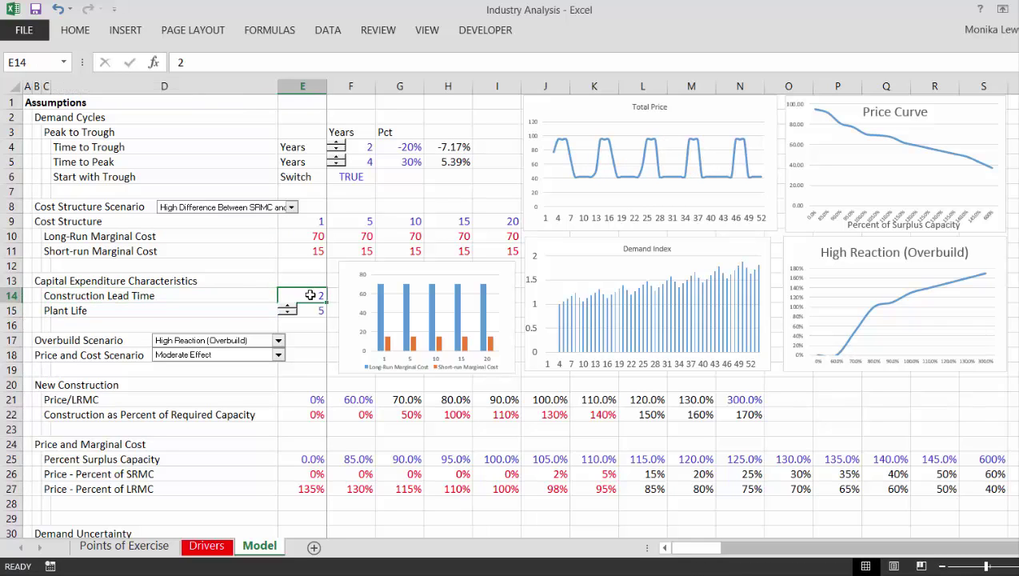
left_click(289, 310)
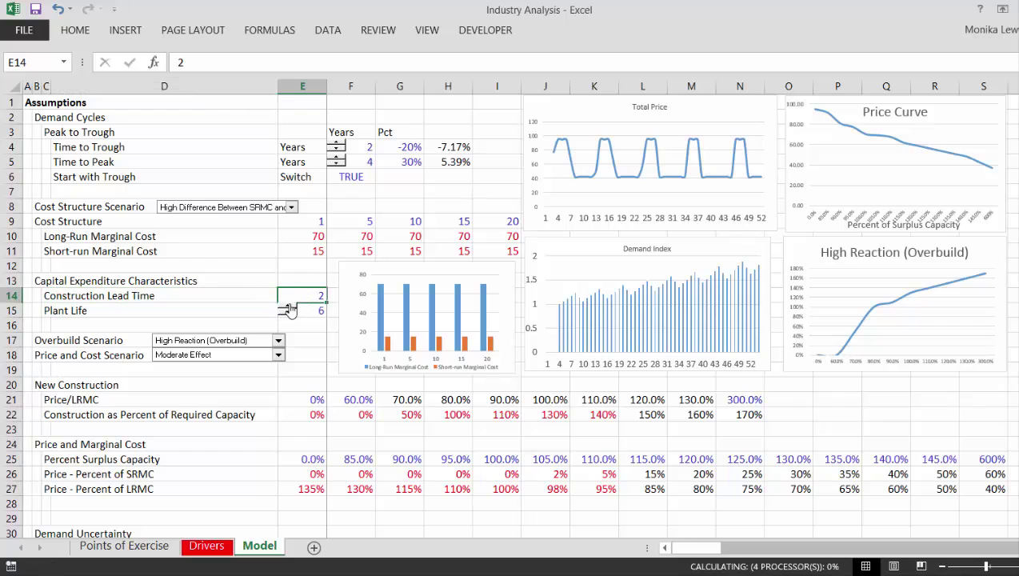
left_click(289, 311)
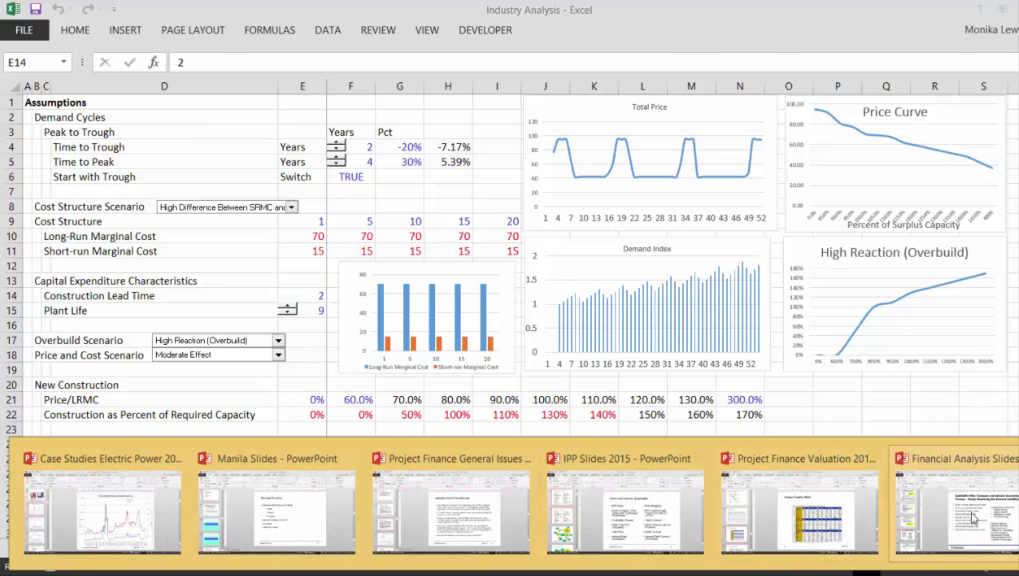
Switch to the Financial Analysis Slides in PowerPoint and present the Qualitative Risk slide and the following Barriers to Entry slide, ending the show there
left_click(972, 518)
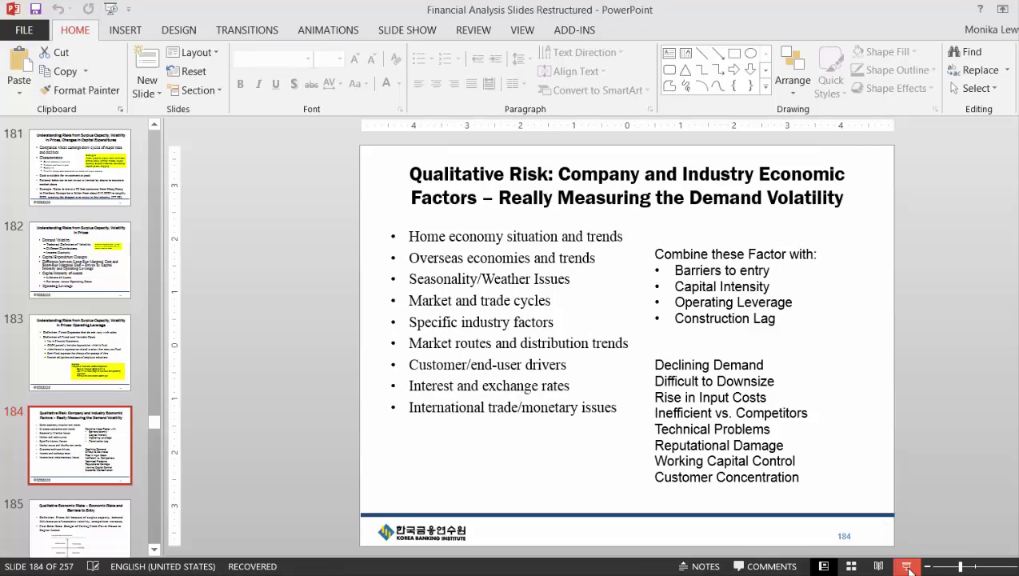
left_click(907, 566)
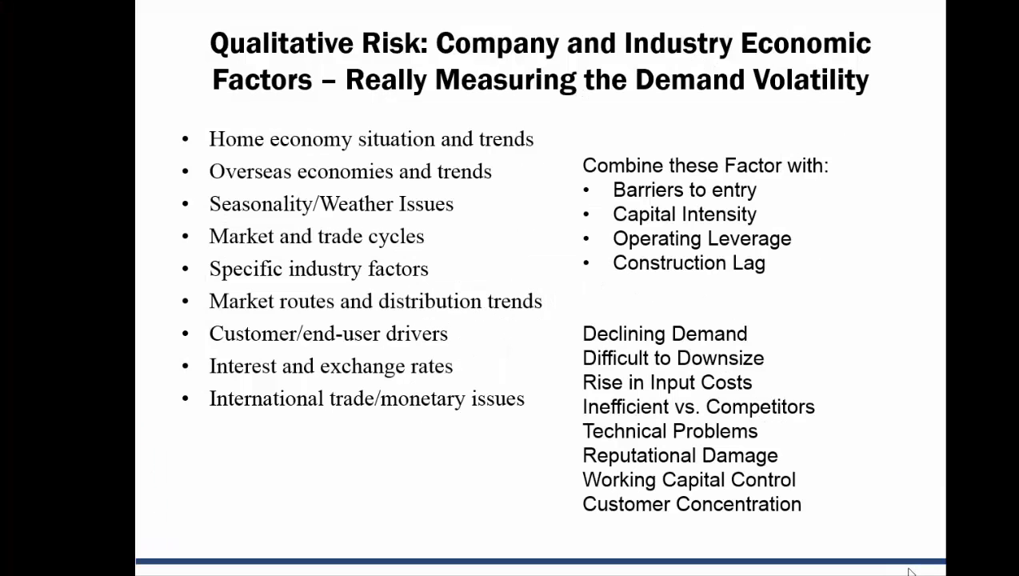
left_click(908, 571)
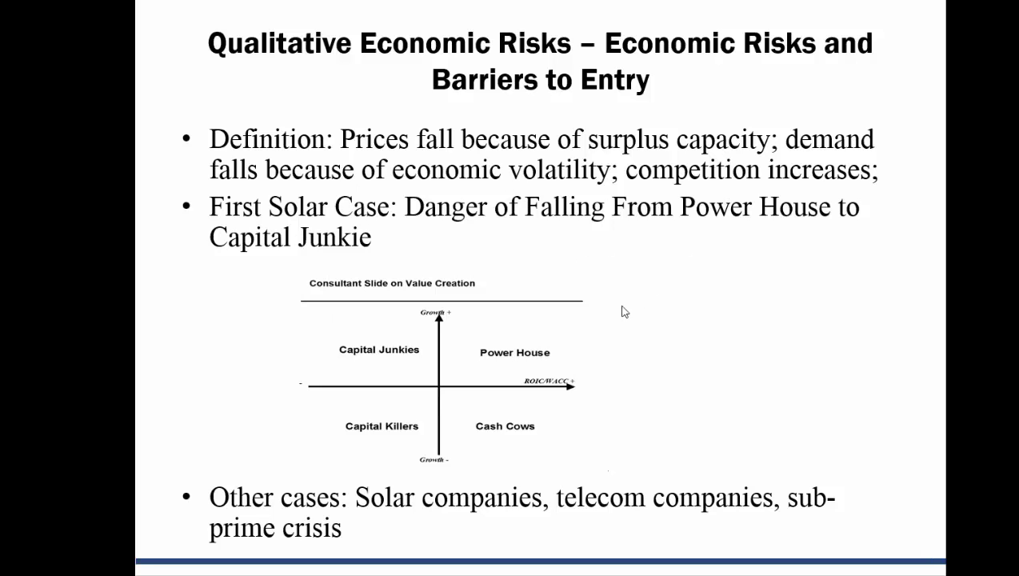
key("Escape")
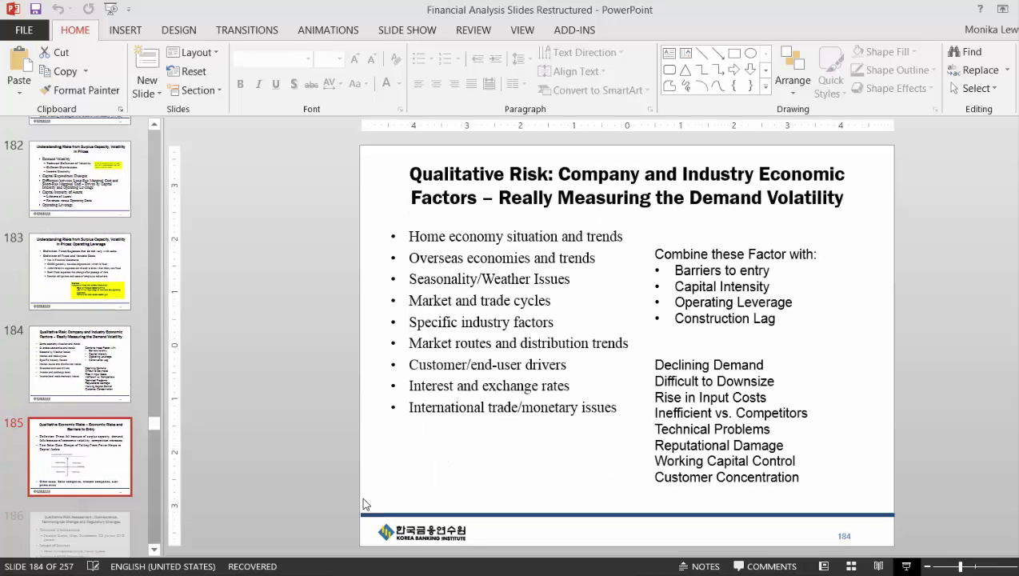
Switch to the Retreive Stock Prices General workbook in Excel and open its Index Chart sheet
mouse_move(256, 564)
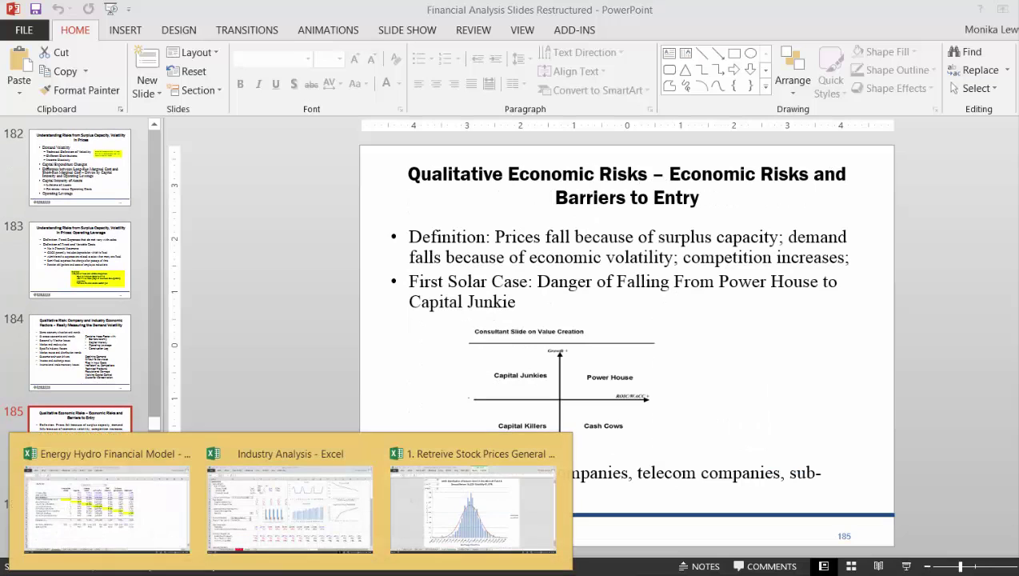
left_click(474, 538)
left_click(94, 544)
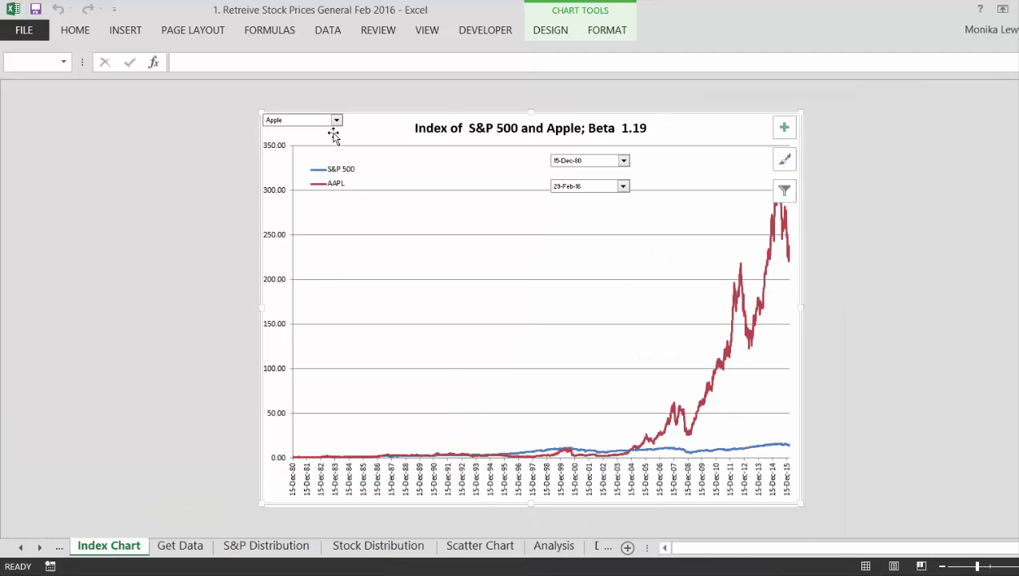
Change the company compared with the S&P 500 in the index chart to First Solar
left_click(337, 119)
key("Up")
key("Up")
key("Down")
key("Down")
key("Down")
key("Down")
key("Down")
key("Down")
key("Down")
key("Down")
key("Down")
key("Down")
key("Down")
key("Down")
key("Down")
key("Down")
key("Down")
key("Down")
key("Escape")
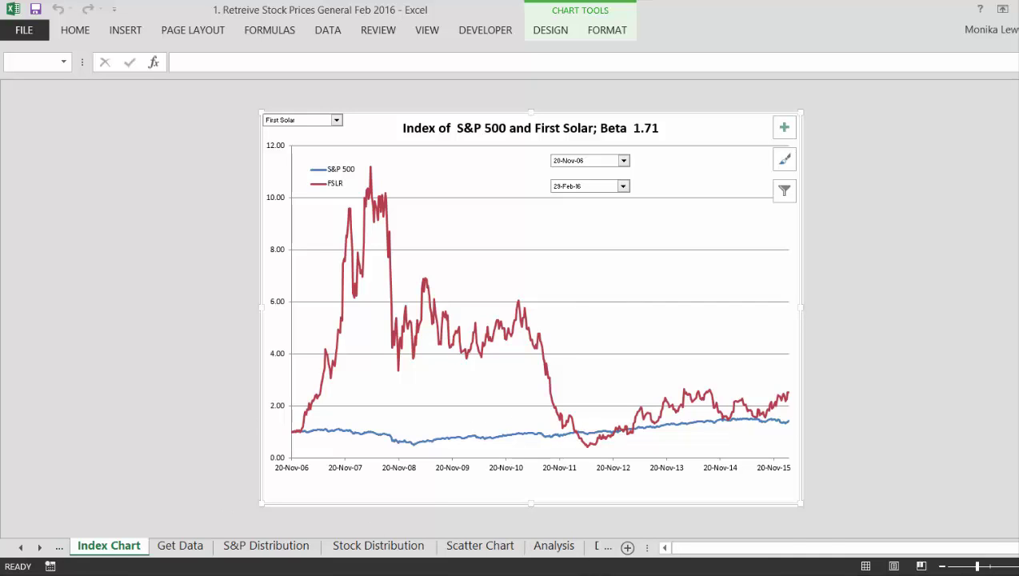
Return to the Financial Analysis Slides presentation in PowerPoint
left_click(919, 480)
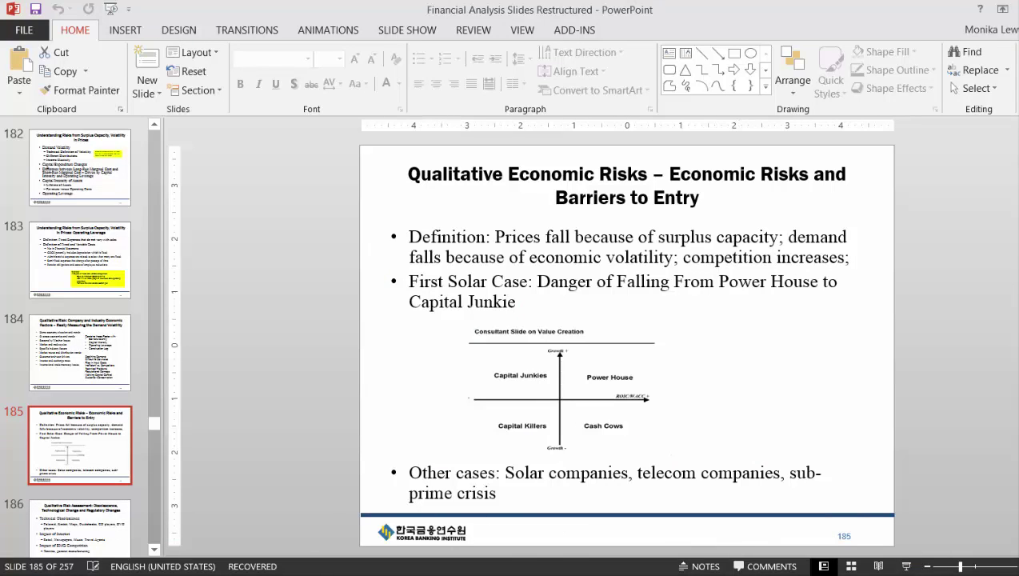
Present the Economic Risks and Barriers to Entry slide and the following Obsolescence, Technological Change and Regulatory Changes slide, ending the show there
left_click(908, 566)
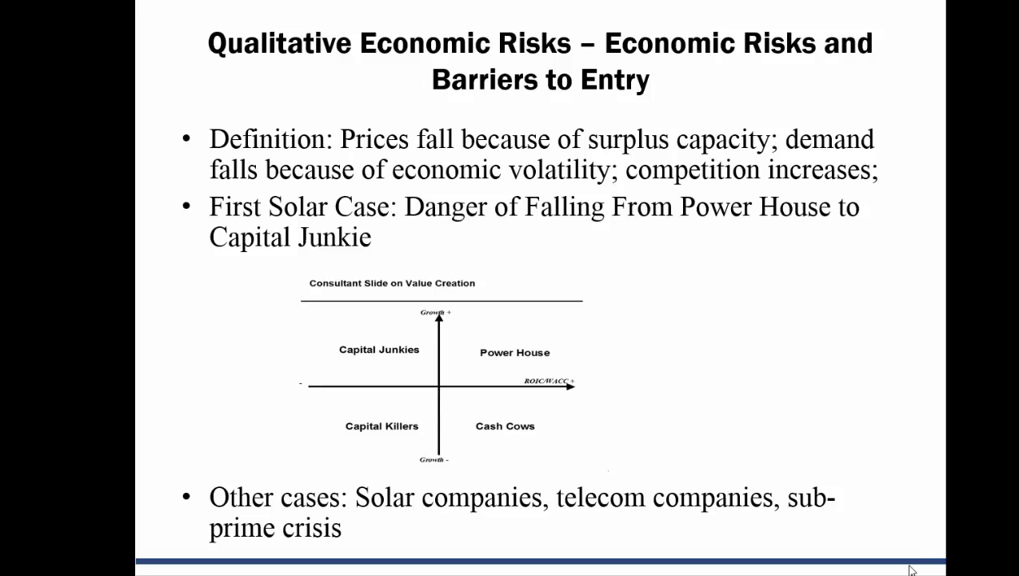
key("Right")
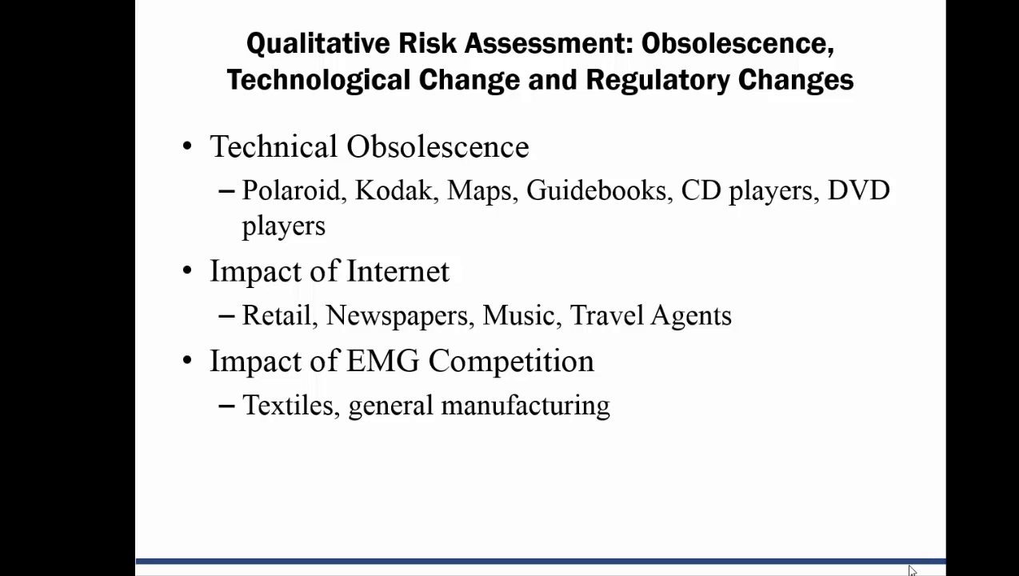
key("Escape")
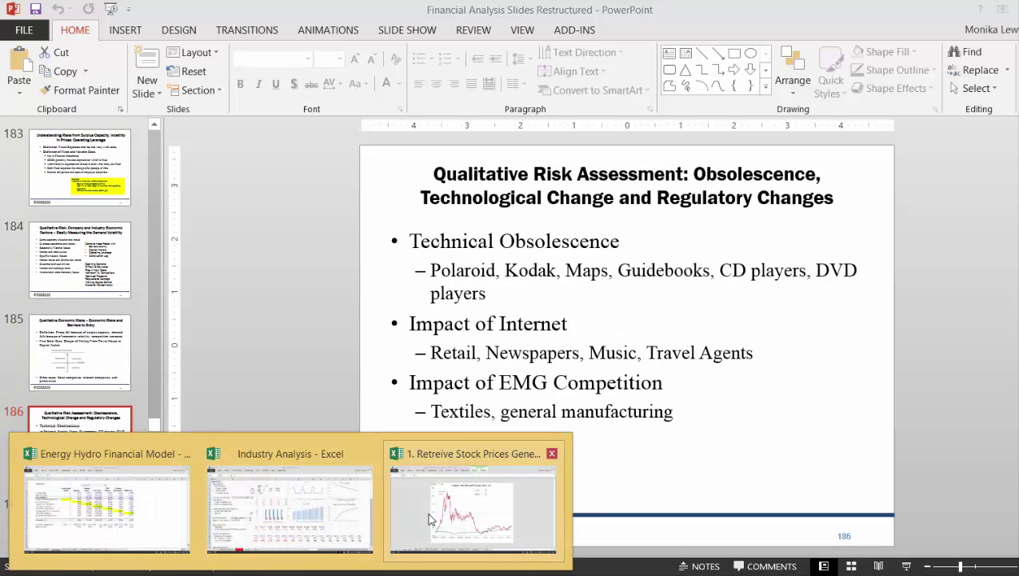
Switch to the Retreive Stock Prices General workbook in Excel and change the company compared with the S&P 500 in the index chart to Blackberry
left_click(425, 511)
left_click(336, 120)
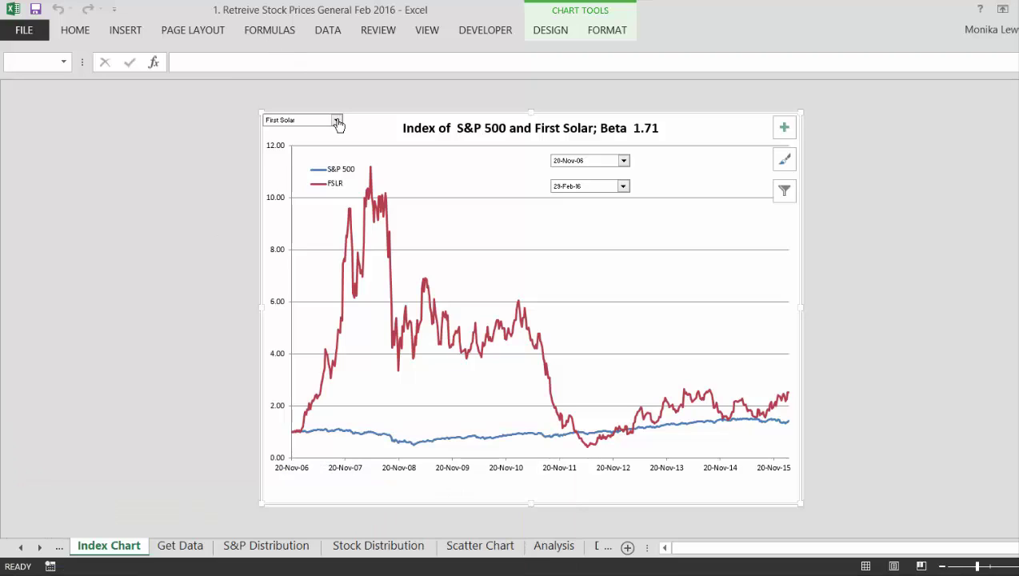
left_click(336, 120)
key("Down")
key("Down")
key("Down")
key("Down")
key("Down")
key("Down")
key("Down")
key("Down")
key("Down")
key("Down")
key("Down")
key("Down")
key("Down")
key("Down")
key("Down")
key("Down")
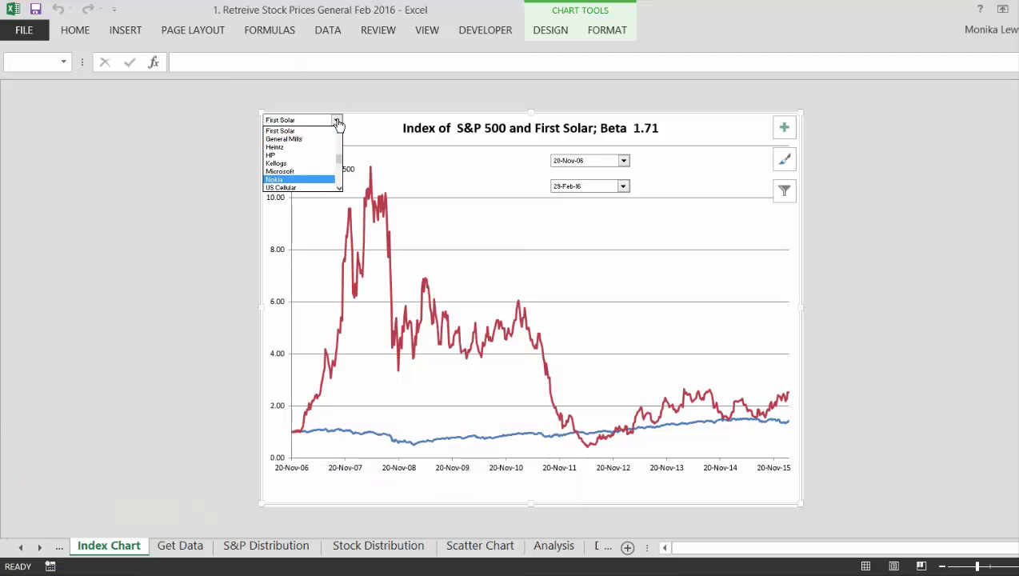
key("Up")
key("Up")
key("Up")
key("Up")
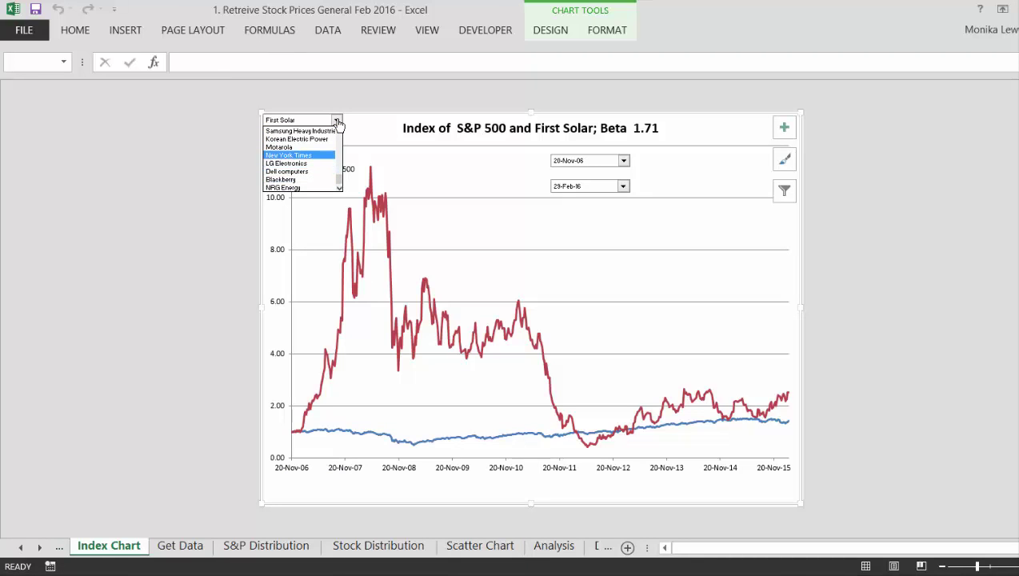
key("Down")
key("Down")
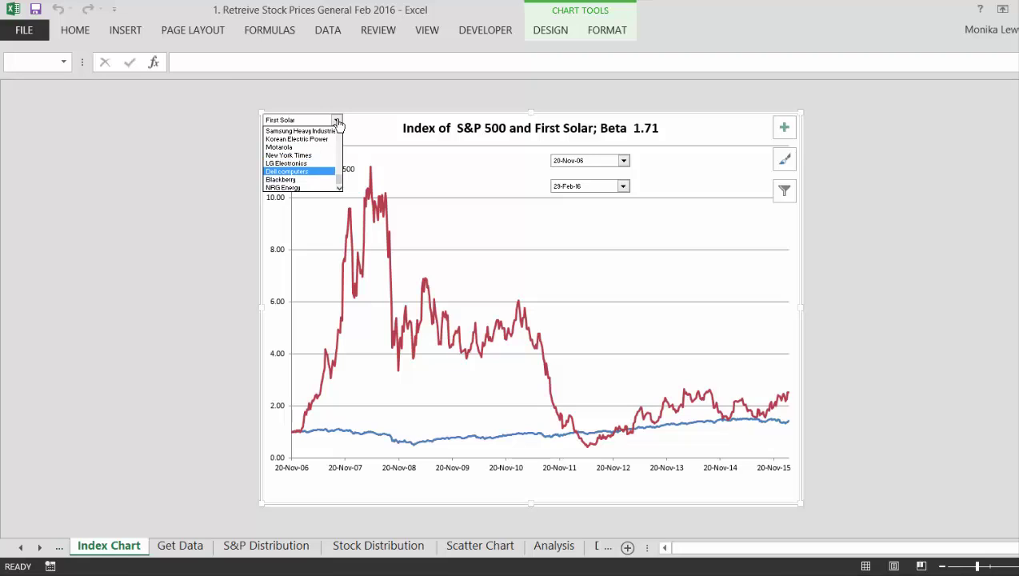
key("Escape")
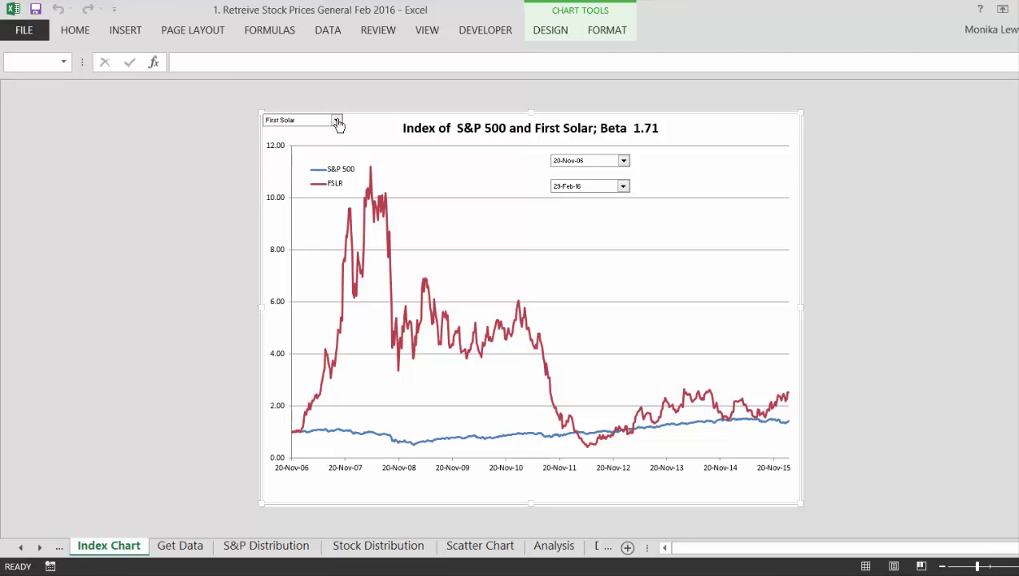
key("Down")
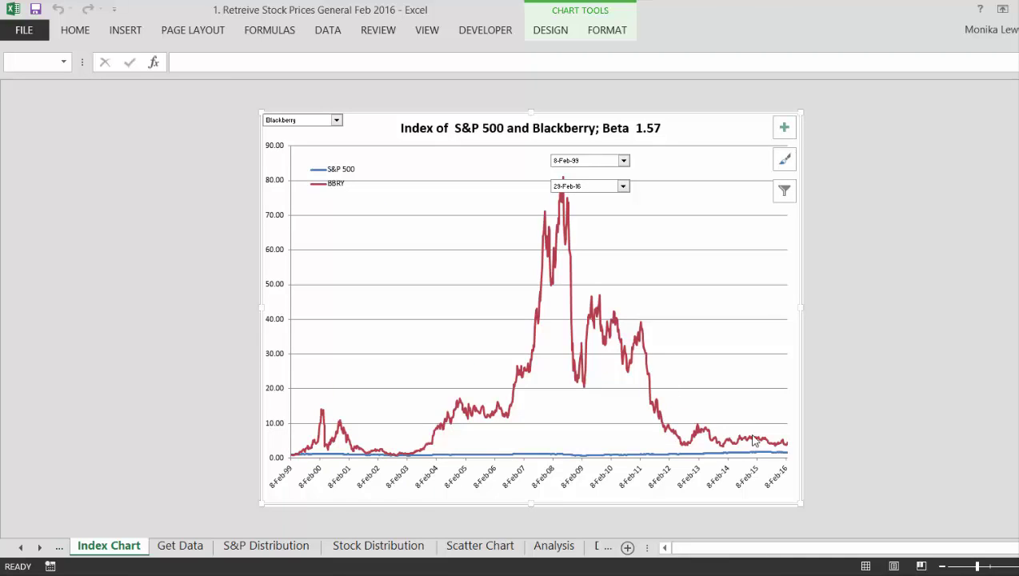
Change the company compared with the S&P 500 in the index chart to Motarola
left_click(337, 121)
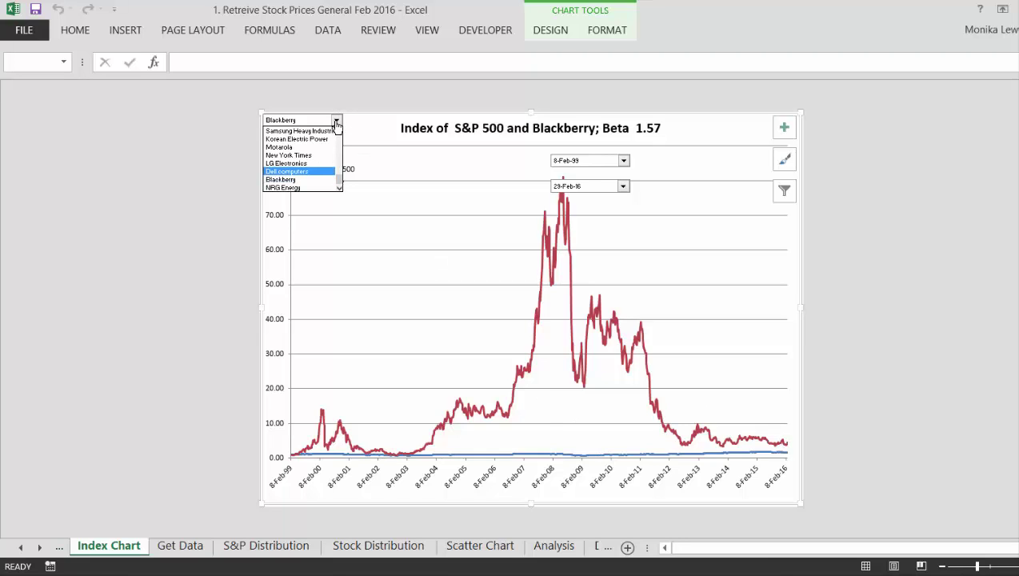
key("Up")
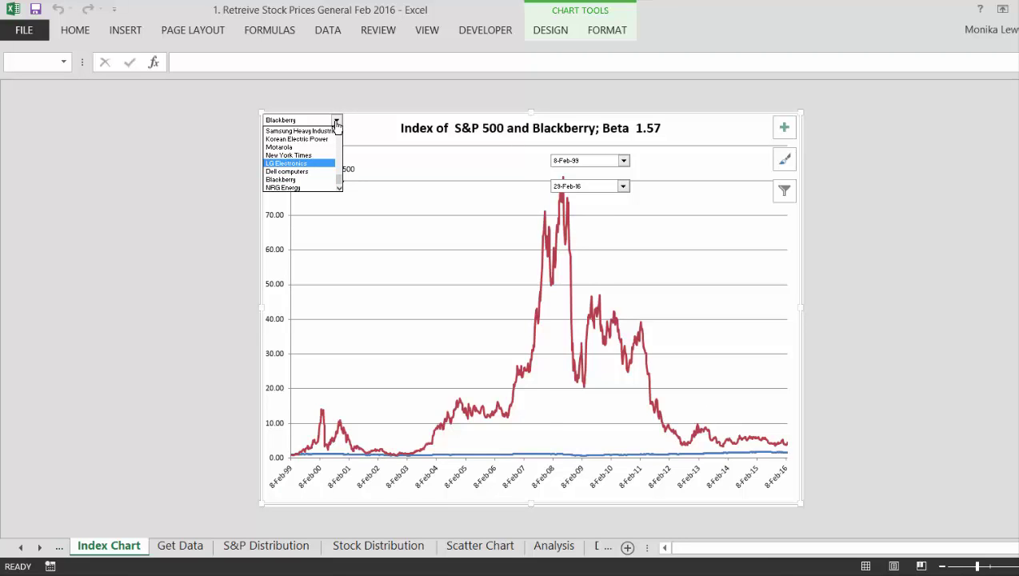
key("Up")
key("Up")
key("Down")
key("Down")
key("Down")
key("Up")
key("Up")
key("Escape")
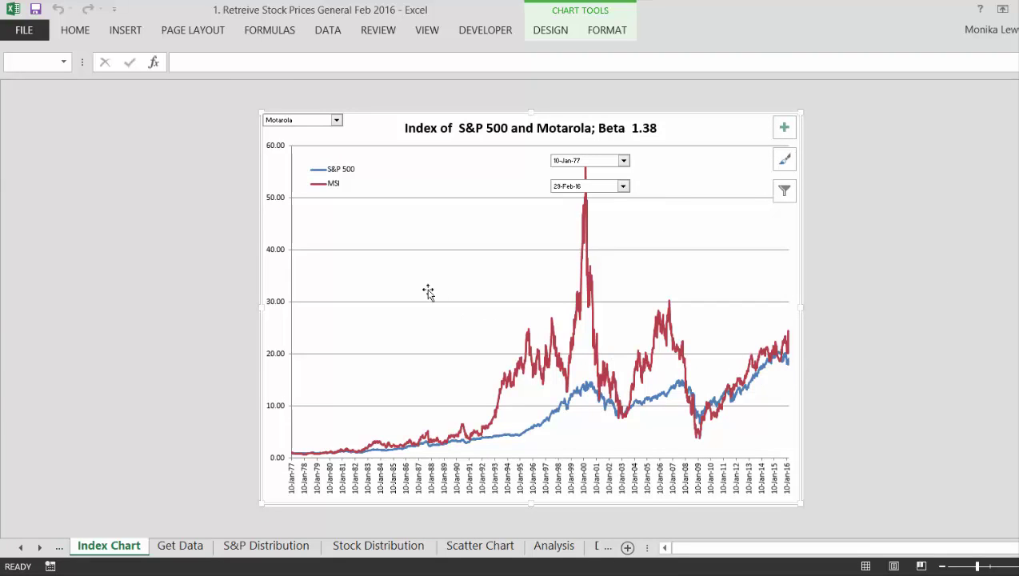
Look through the index chart's list of available companies for another technology-risk example, keeping Motarola selected
left_click(336, 120)
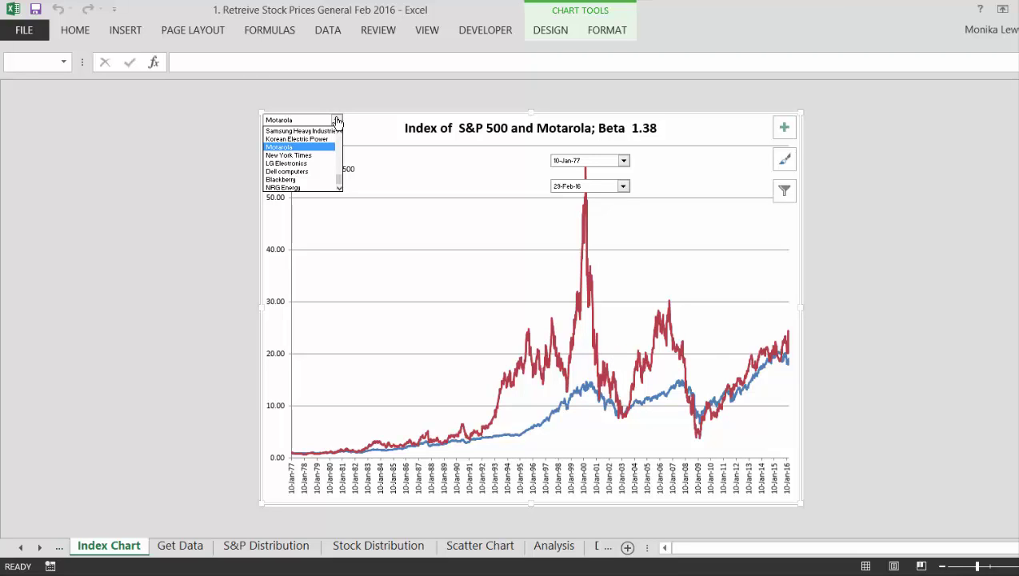
key("Up")
key("Up")
key("Up")
key("Up")
key("Up")
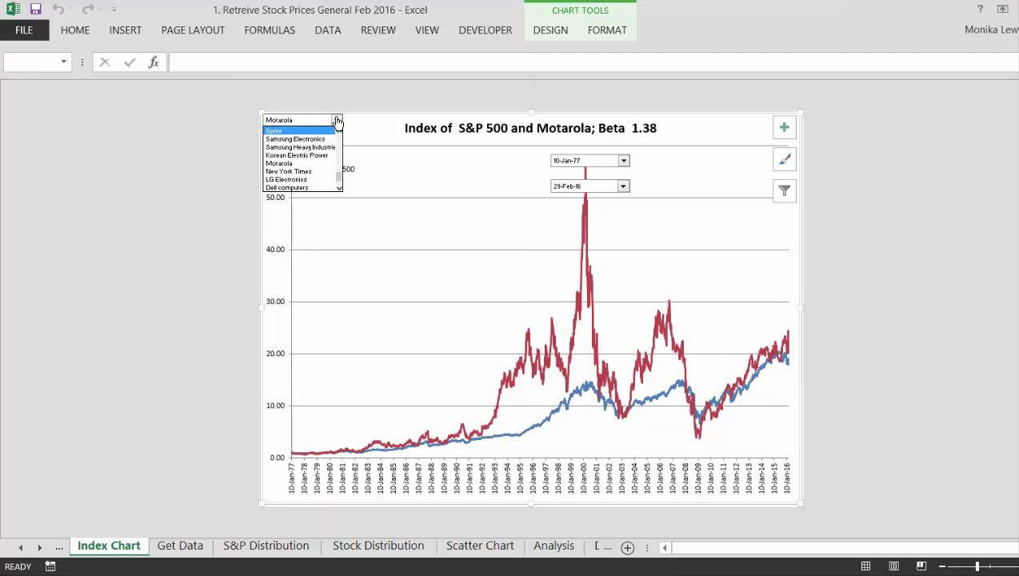
key("Up")
key("Up")
key("Up")
key("Up")
key("Up")
key("Up")
key("Up")
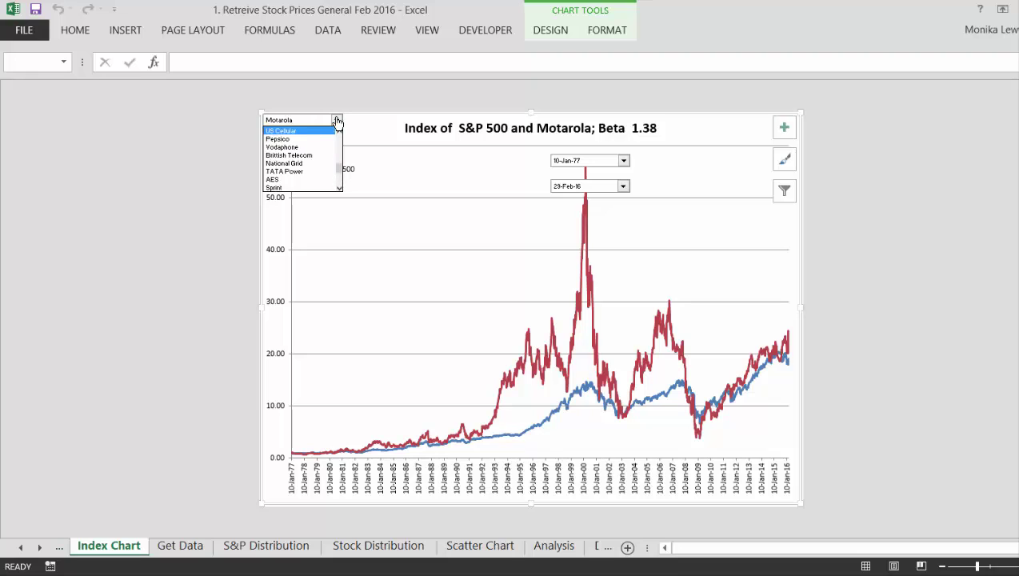
key("Up")
key("Up")
key("Up")
key("Up")
key("Up")
key("Up")
key("Up")
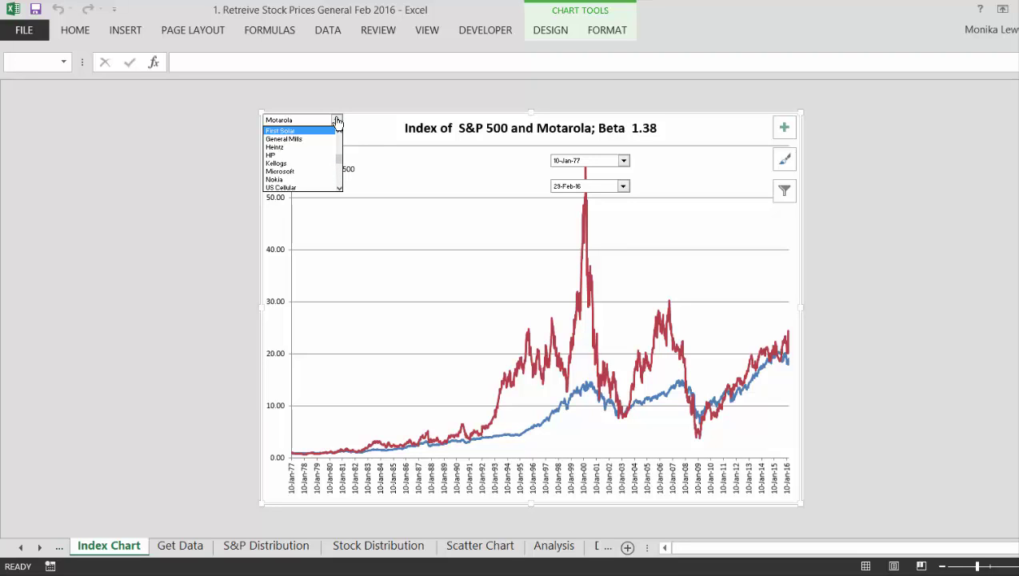
key("Up")
key("Up")
key("Up")
key("Up")
key("Up")
key("Up")
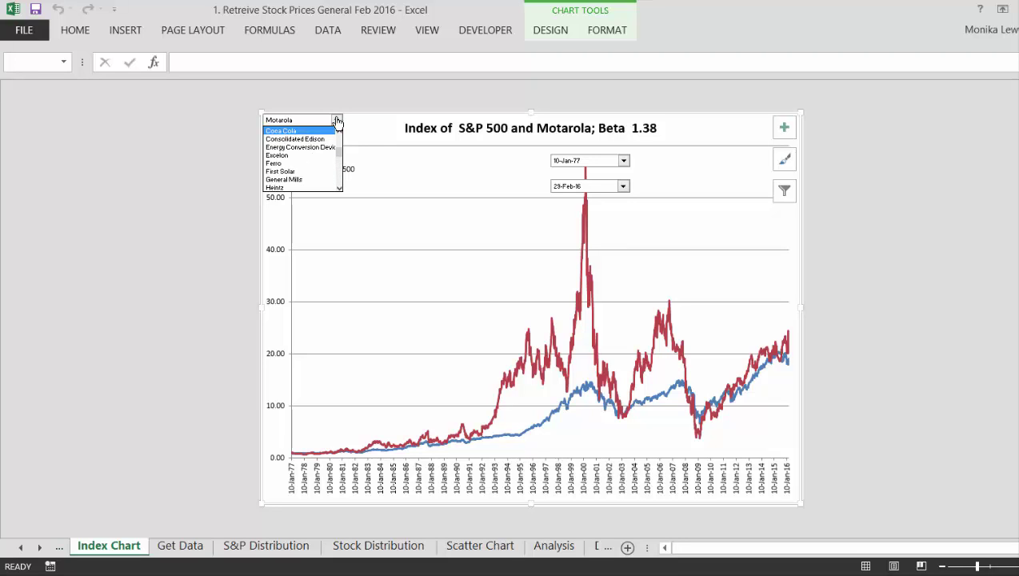
key("Up")
key("Up")
key("Up")
key("Up")
key("Up")
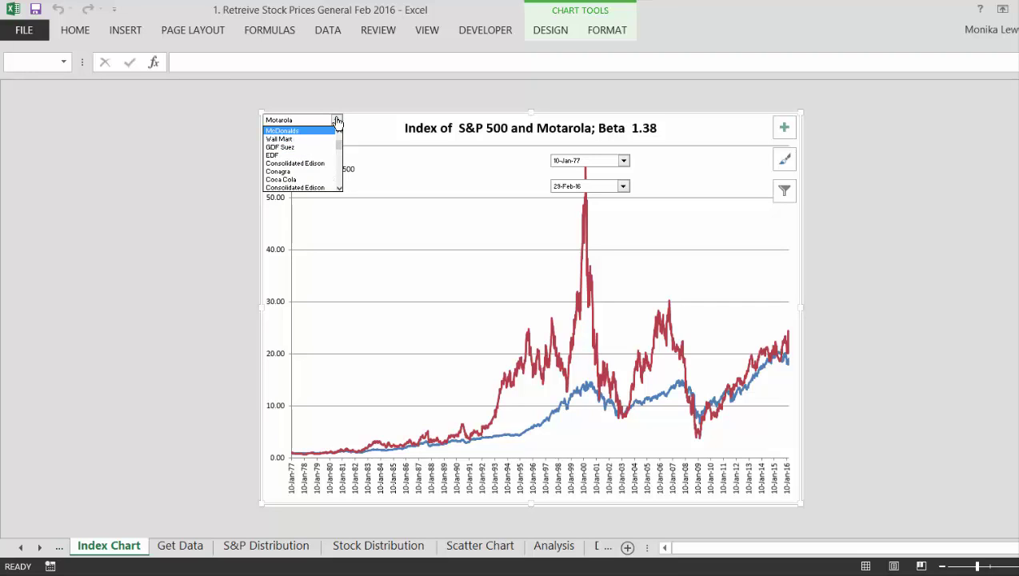
key("Up")
key("Up")
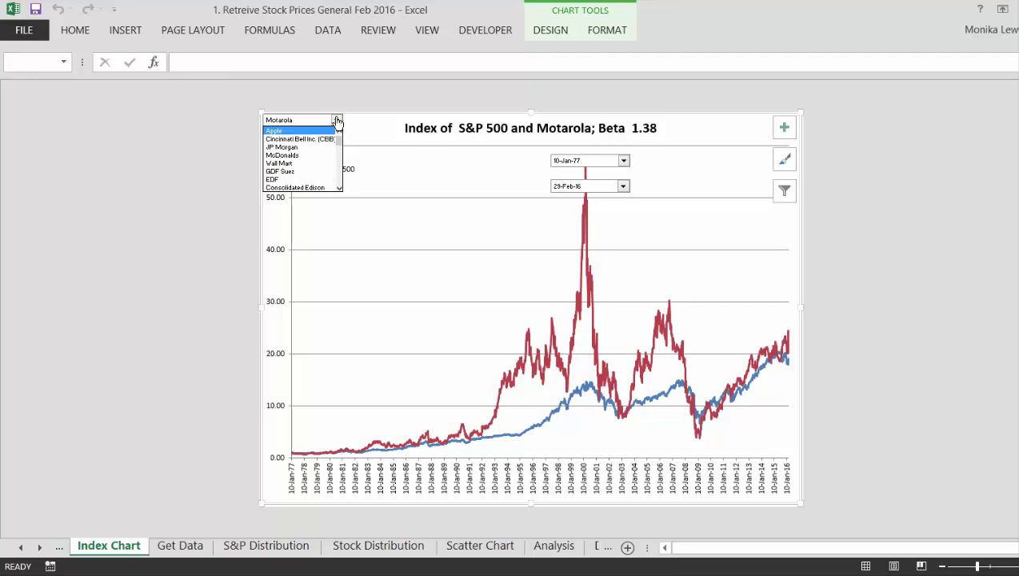
key("Down")
key("Down")
key("Down")
key("Down")
key("Down")
key("Down")
key("Down")
key("Down")
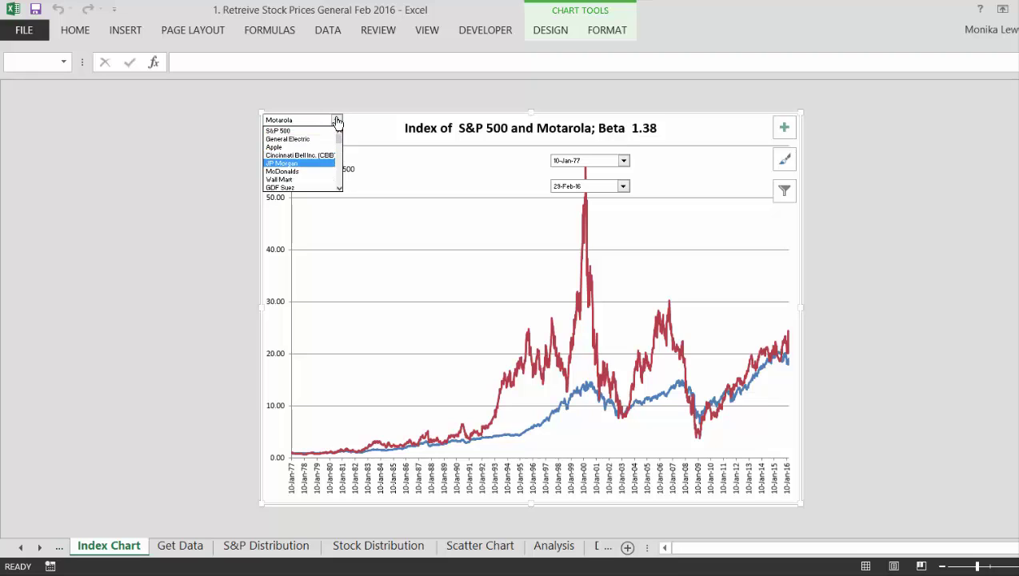
key("Down")
key("Down")
key("Down")
key("Down")
key("Down")
key("Down")
key("Down")
key("Down")
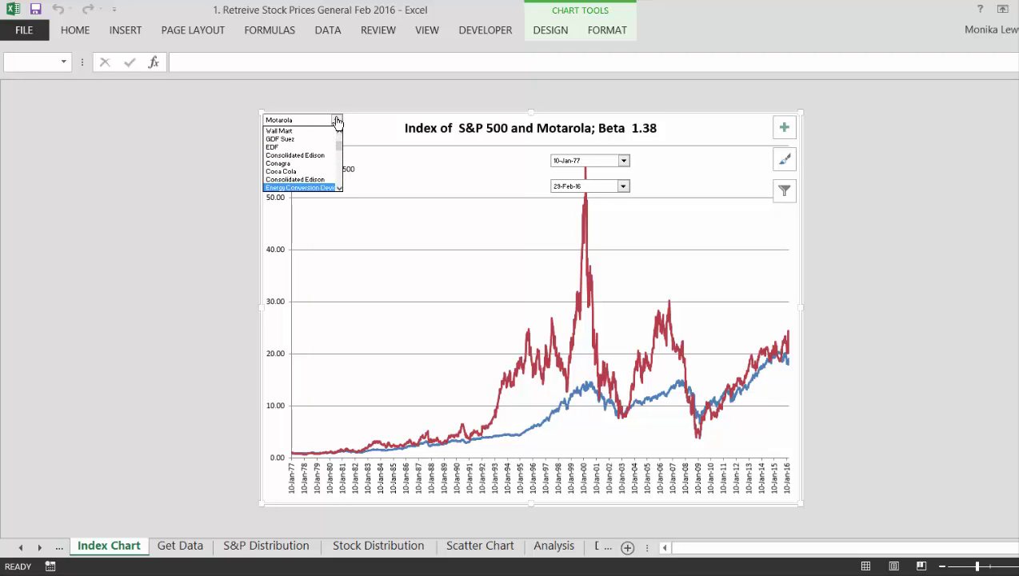
key("Down")
key("Down")
key("Down")
key("Down")
key("Down")
key("Down")
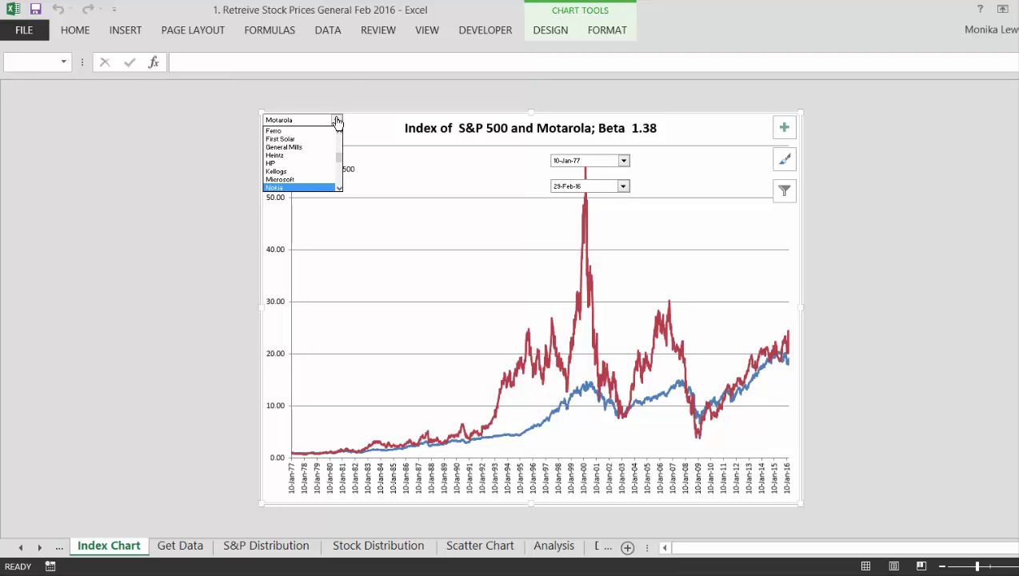
key("Down")
key("Down")
key("Down")
key("Down")
key("Down")
key("Down")
key("Down")
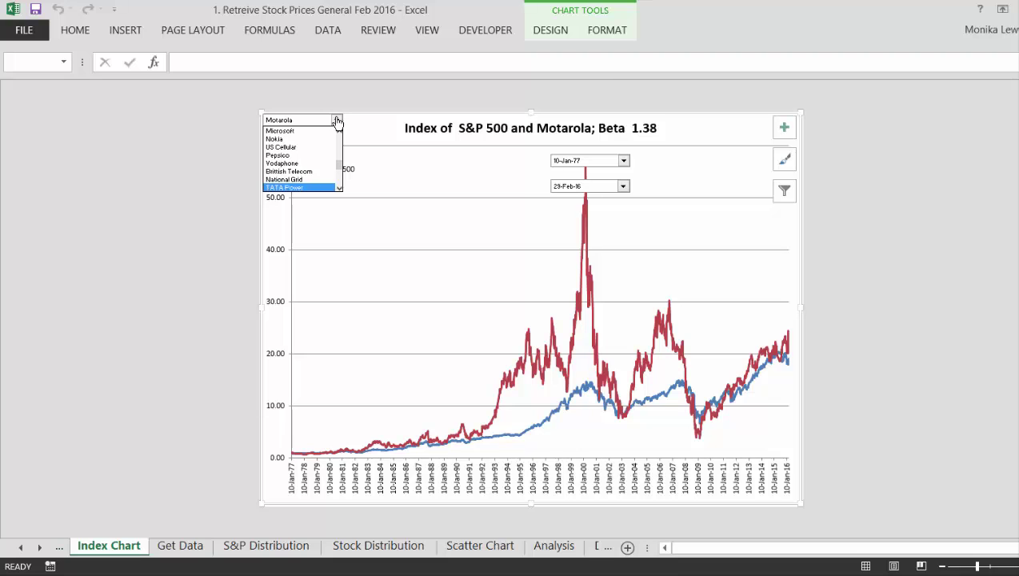
key("Down")
key("Down")
key("Down")
key("Down")
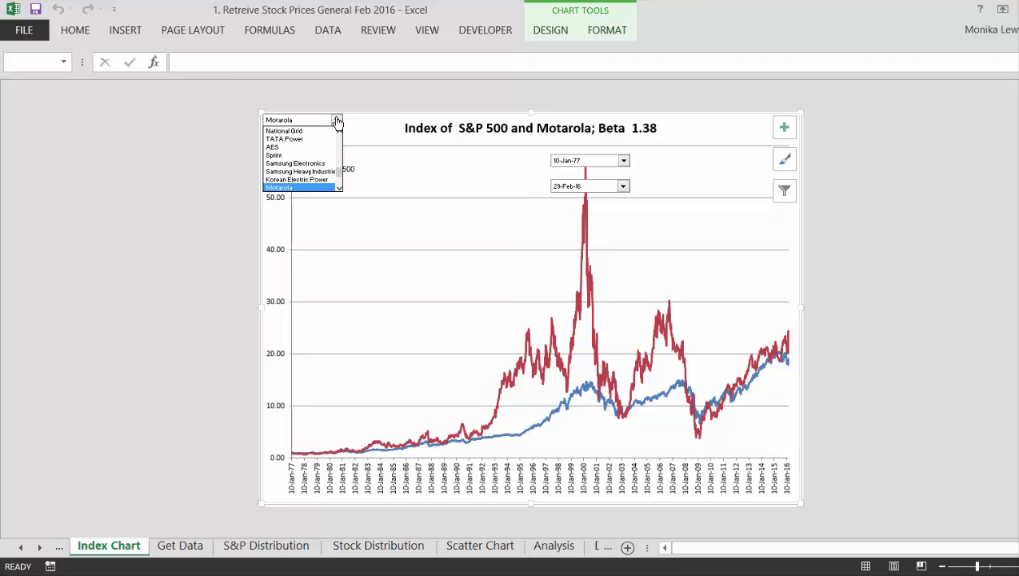
key("Return")
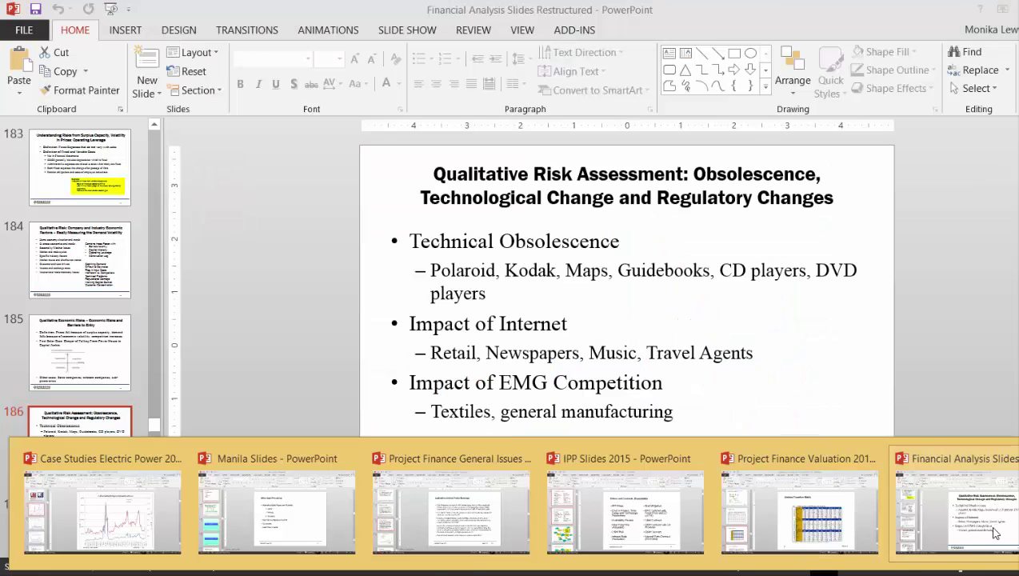
Switch back to the Financial Analysis Slides Restructured presentation in PowerPoint
left_click(991, 526)
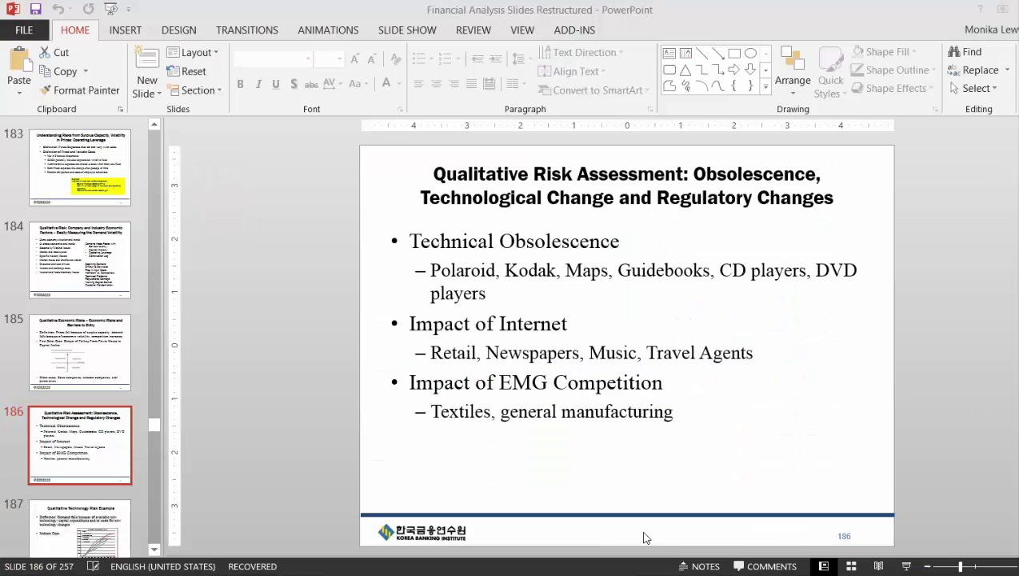